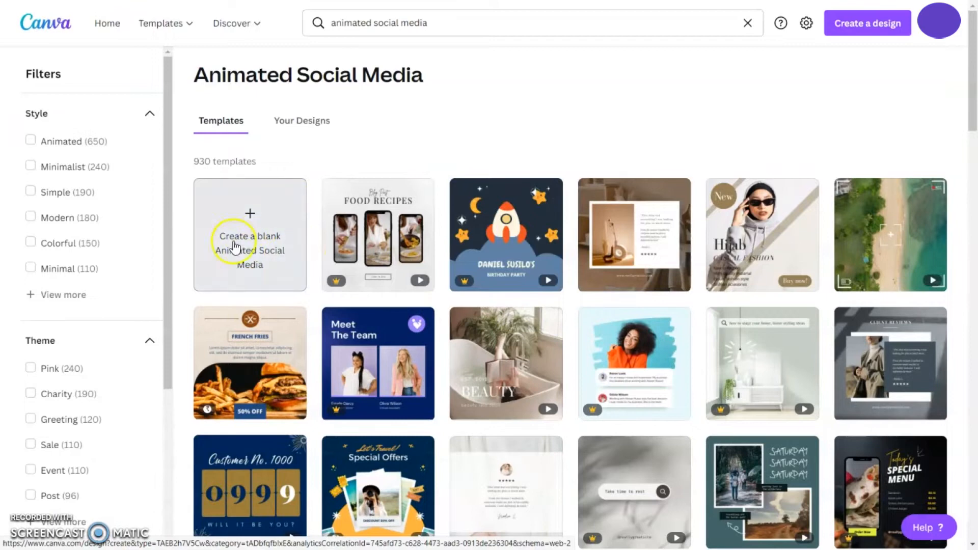
# Create a blank Animated Social Media design and remove the title text from its page
pyautogui.click(242, 237)
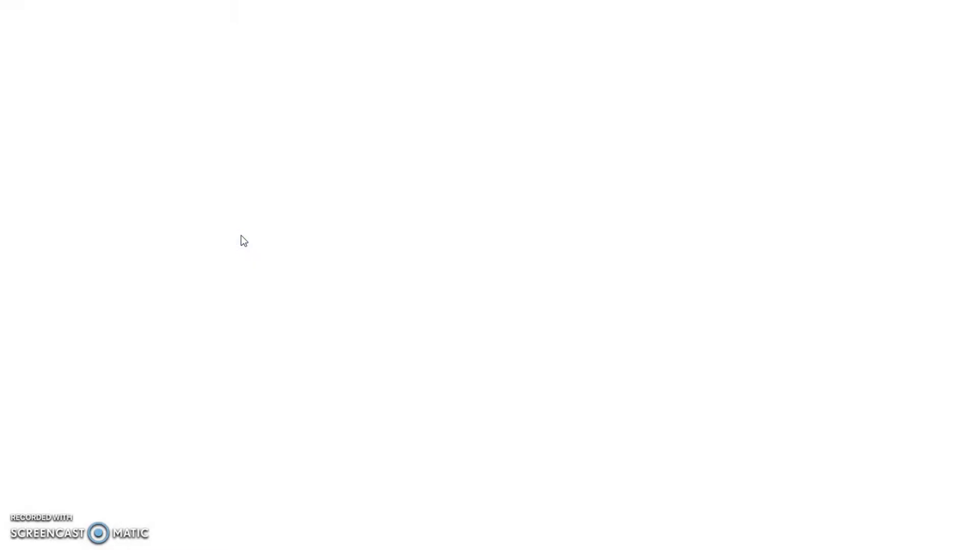
pyautogui.click(76, 266)
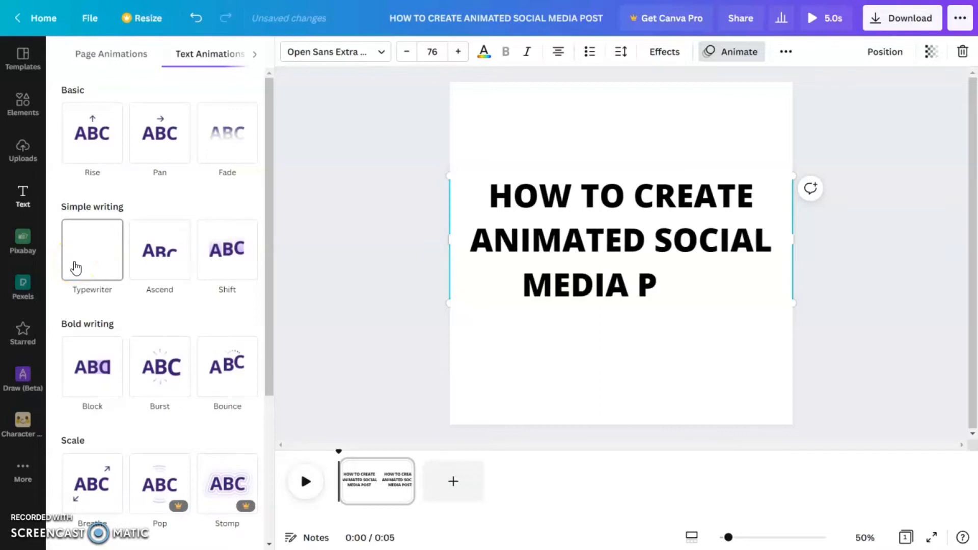
pyautogui.click(915, 348)
pyautogui.press('Delete')
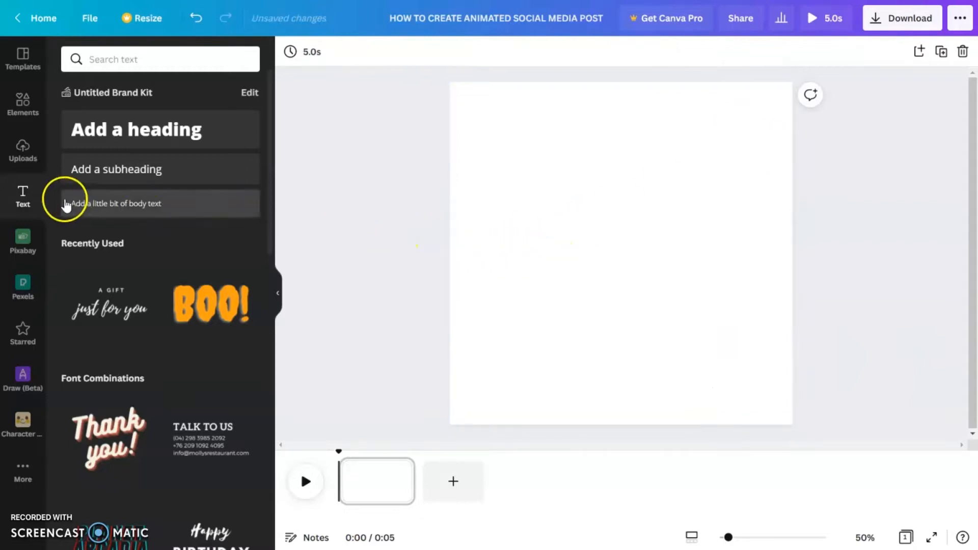
# Search the elements library for brand:BADfKIfSYa0
pyautogui.click(22, 105)
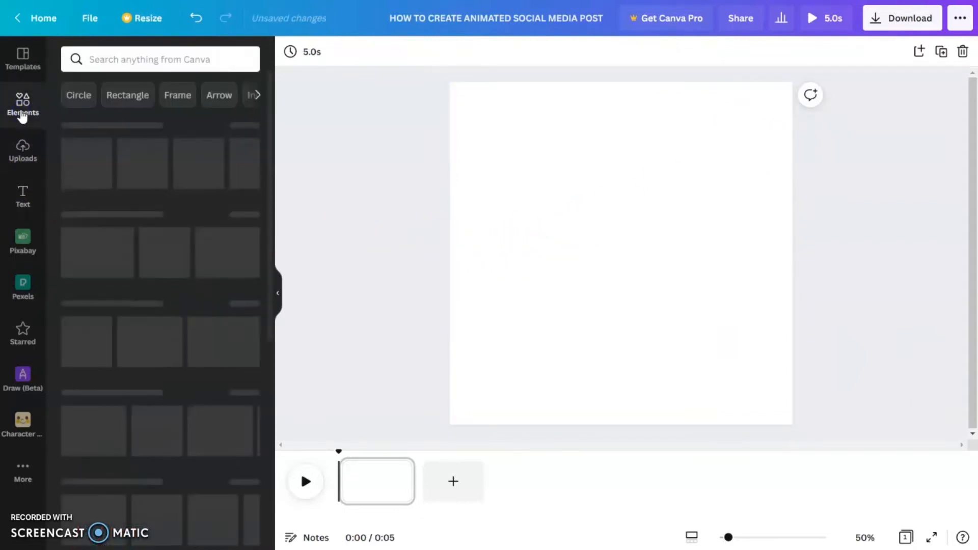
pyautogui.click(97, 53)
pyautogui.moveTo(89, 57); pyautogui.dragTo(206, 60)
pyautogui.click(98, 60)
pyautogui.click(197, 60)
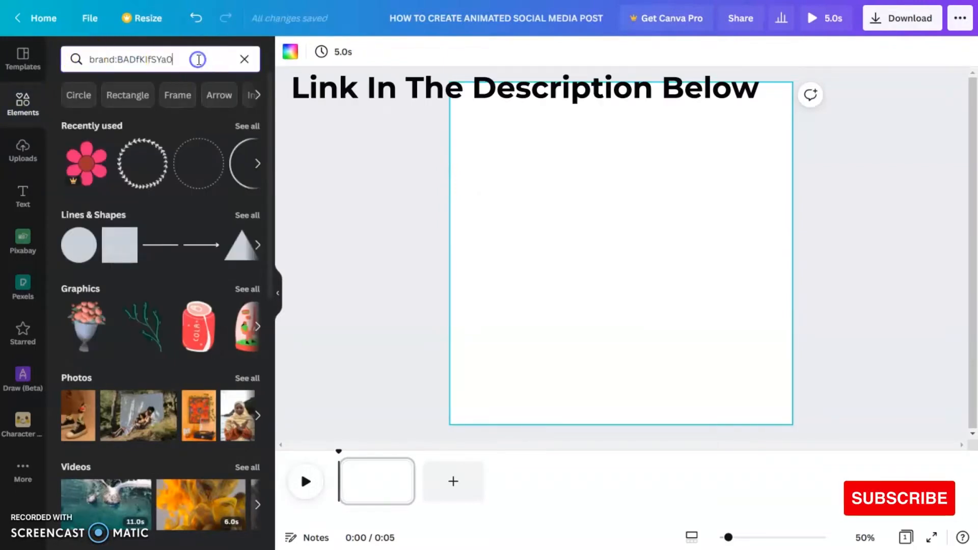
pyautogui.press('Return')
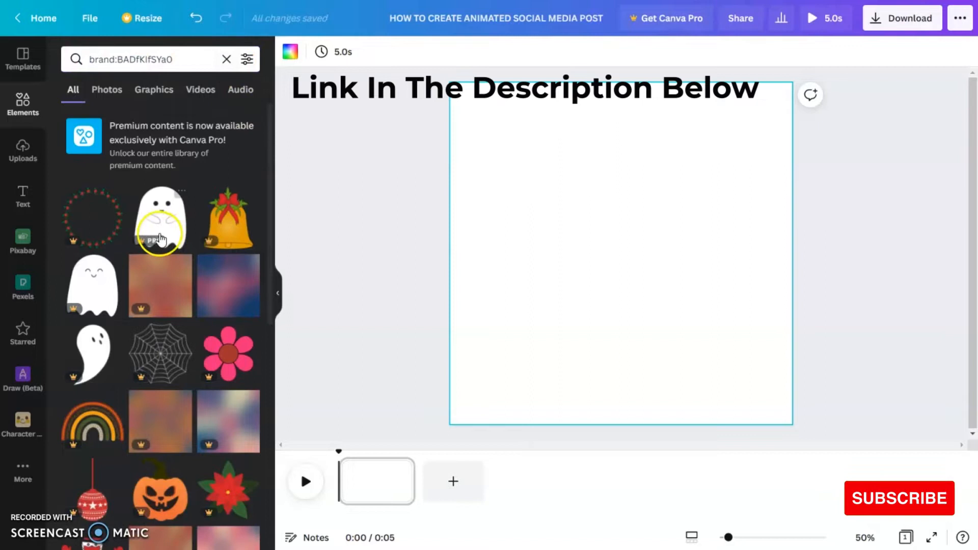
# Add the bunny head graphic, shrink it slightly and place it near the top centre of the page
pyautogui.scroll(-10, 196, 371)
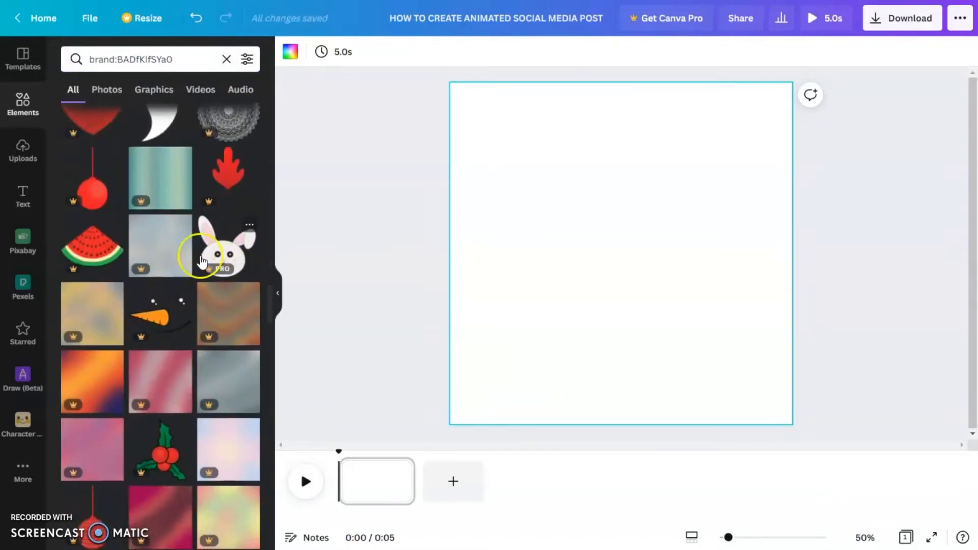
pyautogui.click(231, 256)
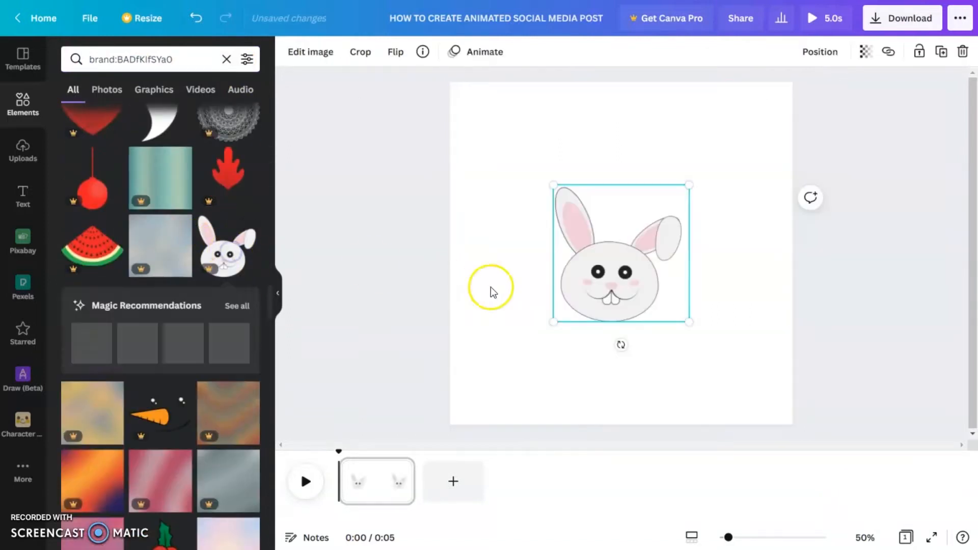
pyautogui.moveTo(694, 181); pyautogui.dragTo(668, 206)
pyautogui.click(735, 208)
pyautogui.moveTo(596, 283); pyautogui.dragTo(605, 178)
pyautogui.click(692, 275)
# Search the elements library for BRUSH and limit the results to graphics
pyautogui.click(226, 60)
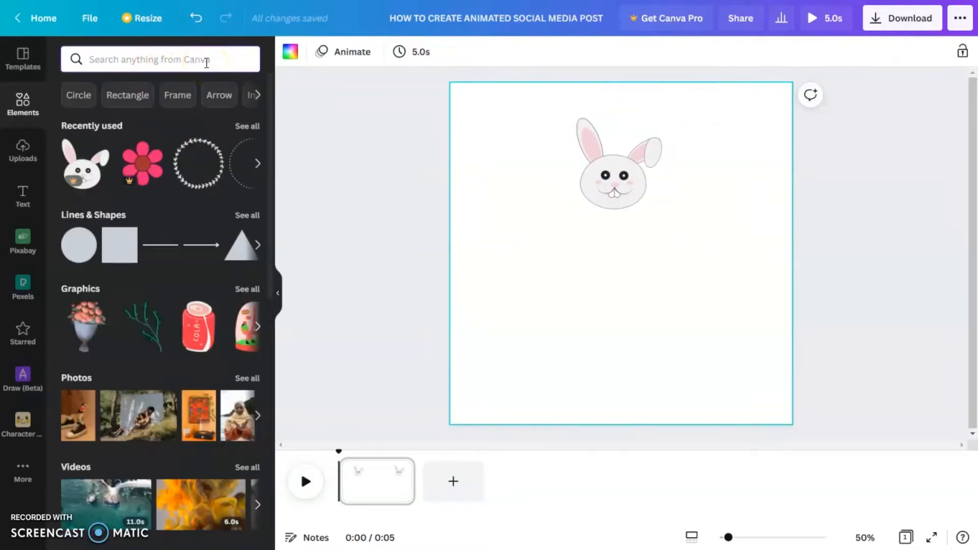
pyautogui.write('BRUSH')
pyautogui.press('Return')
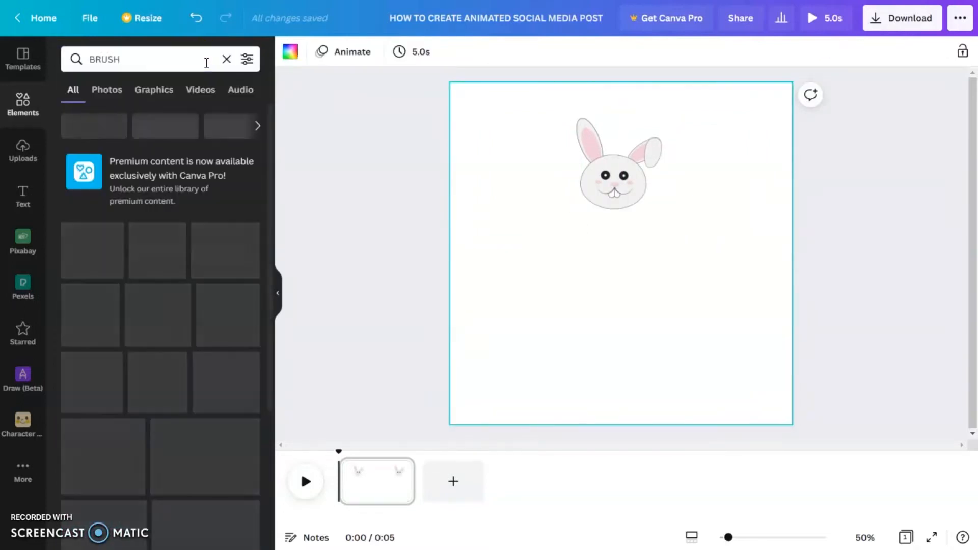
pyautogui.scroll(-5, 216, 365)
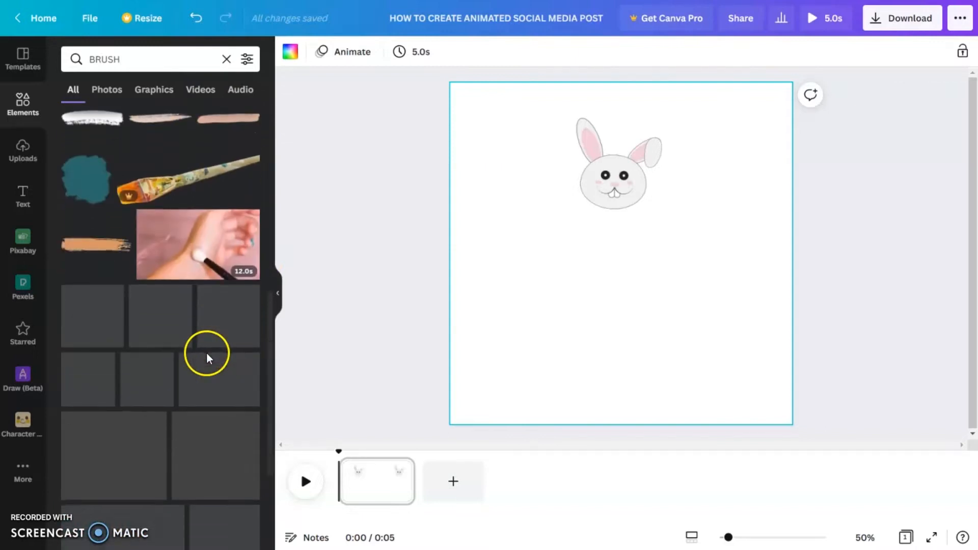
pyautogui.click(155, 91)
pyautogui.scroll(-2, 251, 261)
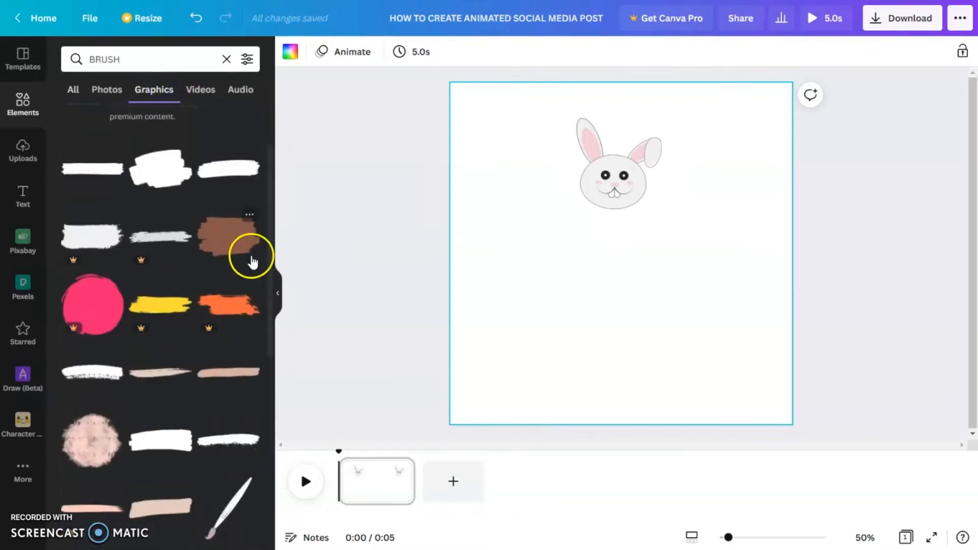
# Add the brown brush stroke, enlarge it to nearly the page width and position it just beneath the bunny's face
pyautogui.click(238, 251)
pyautogui.moveTo(685, 213); pyautogui.dragTo(776, 175)
pyautogui.moveTo(618, 245); pyautogui.dragTo(616, 268)
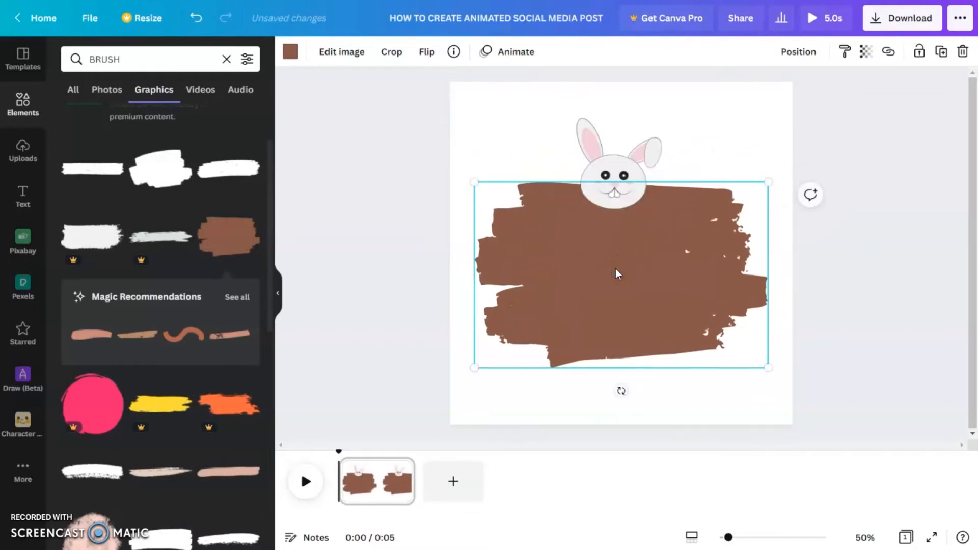
pyautogui.click(612, 168)
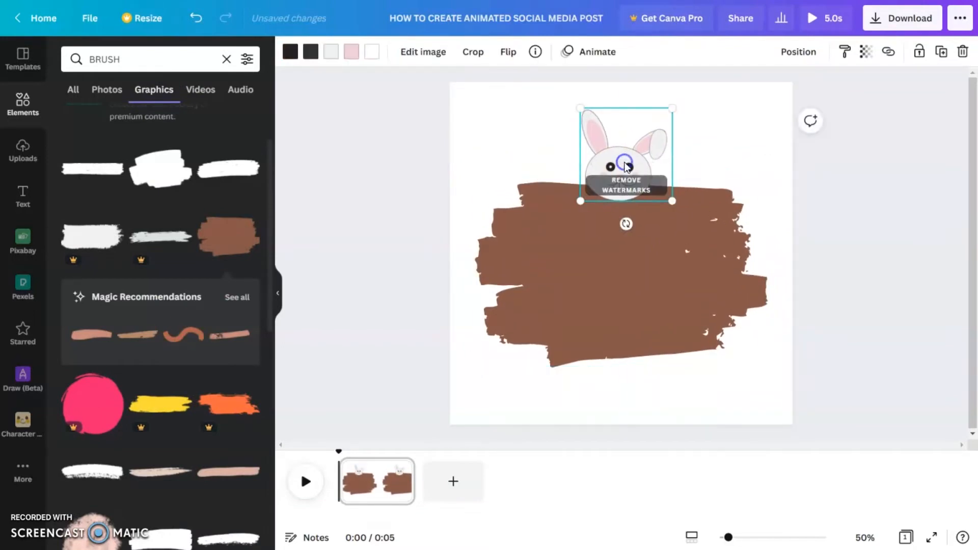
pyautogui.click(600, 284)
pyautogui.moveTo(600, 284); pyautogui.dragTo(600, 290)
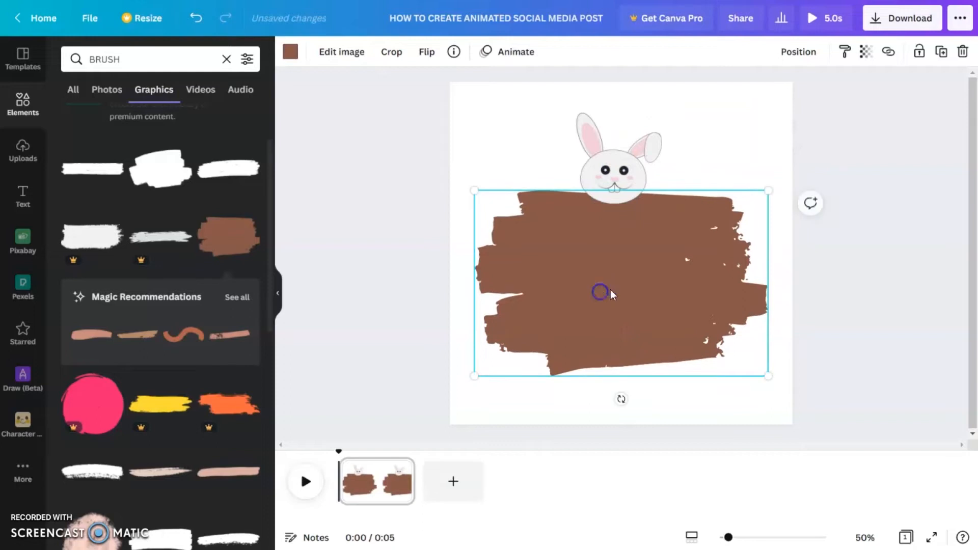
# Recolour the brush stroke bright blue and overlay a horizontally flipped copy shifted slightly to the right
pyautogui.click(291, 51)
pyautogui.click(177, 382)
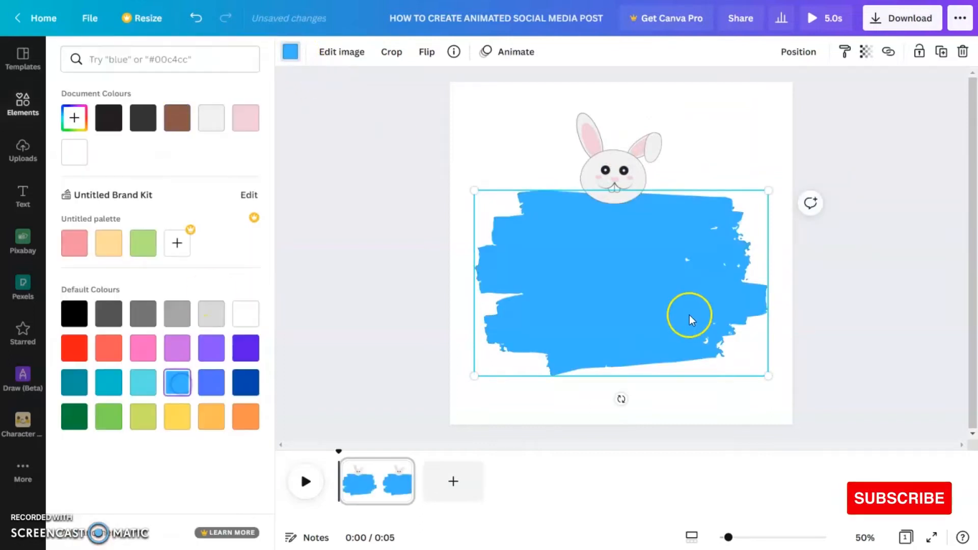
pyautogui.moveTo(638, 298); pyautogui.dragTo(654, 299)
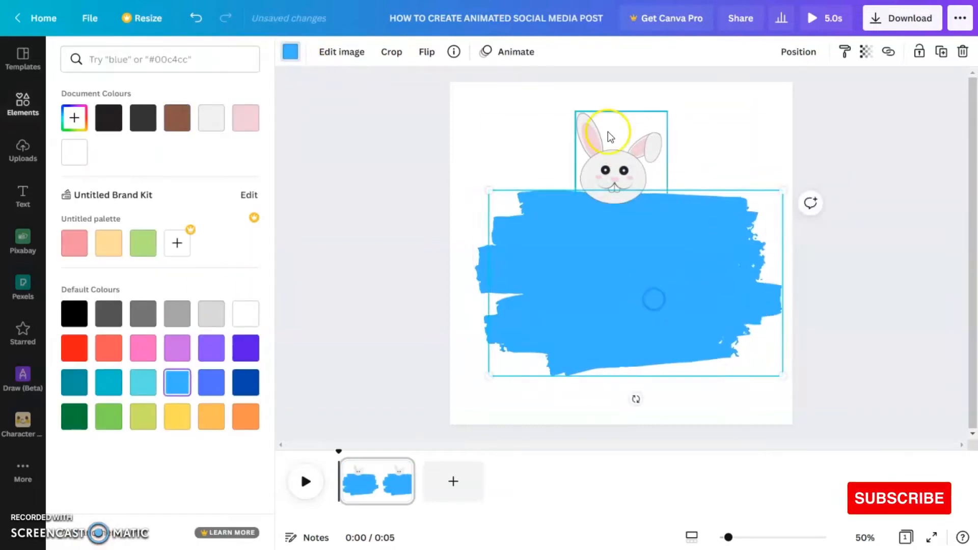
pyautogui.click(427, 51)
pyautogui.click(434, 84)
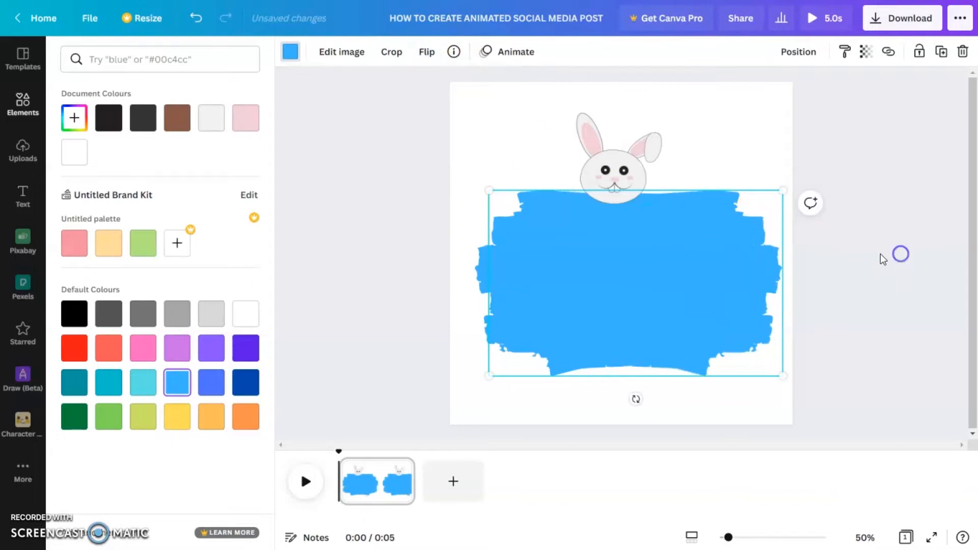
pyautogui.click(916, 293)
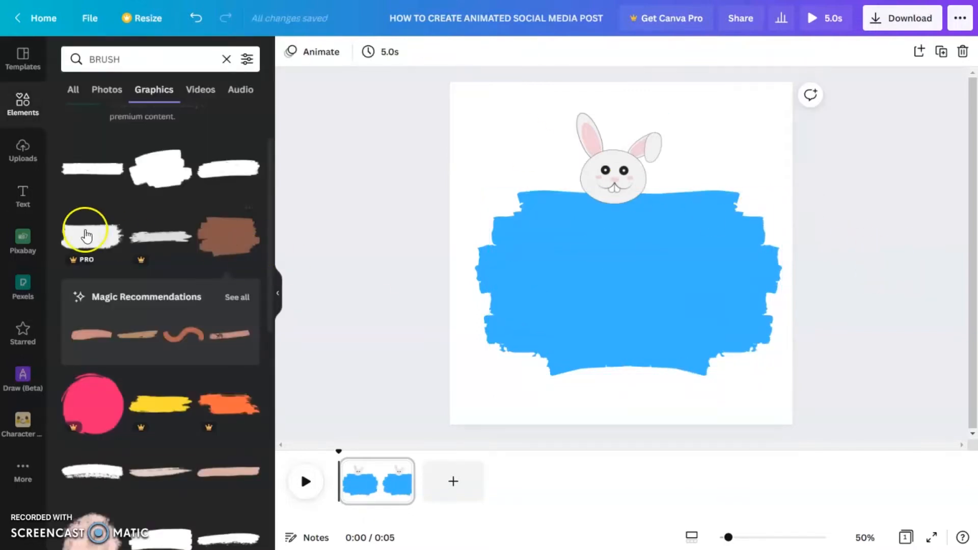
# Add a heading reading "Happy Easter" and set its font to Apricots
pyautogui.click(23, 186)
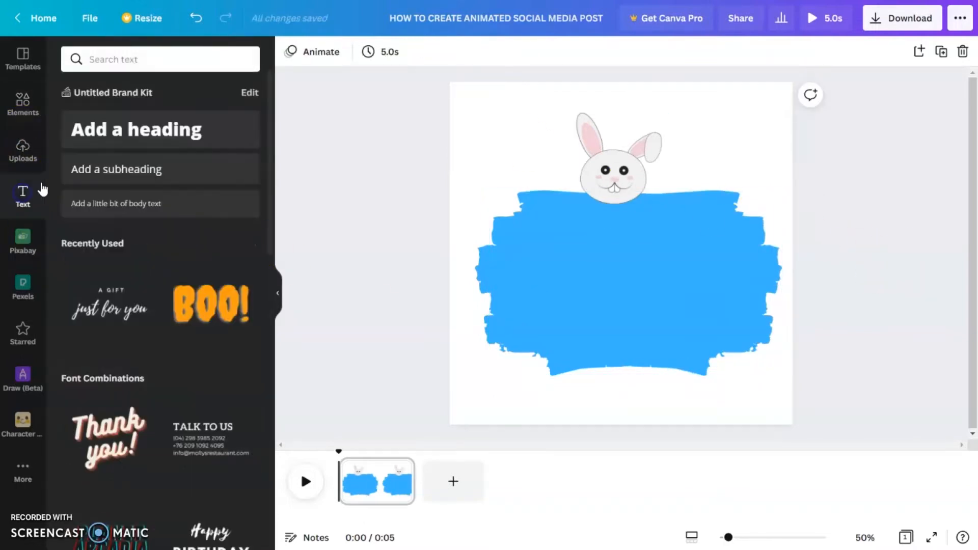
pyautogui.click(157, 130)
pyautogui.write('Happy Easter')
pyautogui.click(331, 51)
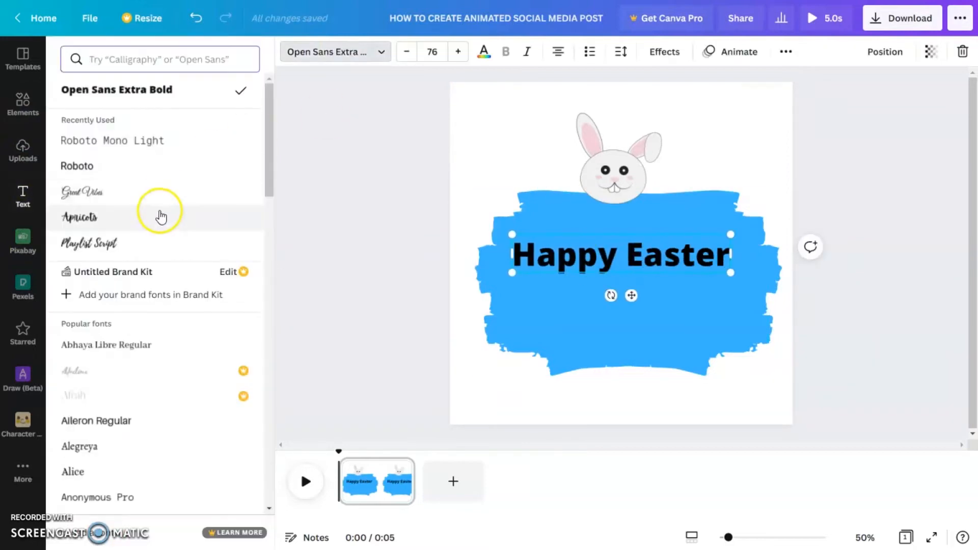
pyautogui.click(159, 215)
# Colour the "Happy Easter" heading white, enlarge it to about size 94.3 and move it up beneath the bunny
pyautogui.click(482, 51)
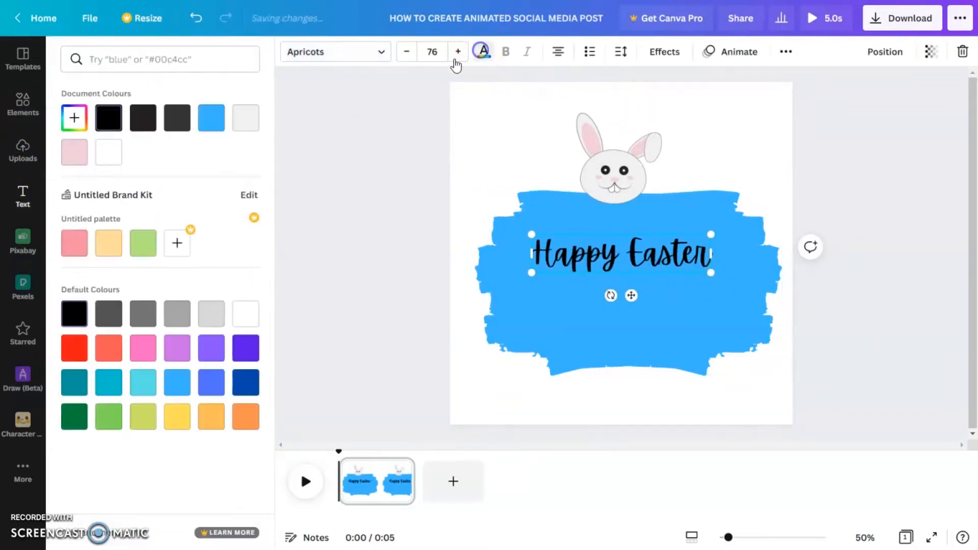
pyautogui.click(252, 312)
pyautogui.moveTo(711, 273); pyautogui.dragTo(731, 283)
pyautogui.moveTo(661, 259); pyautogui.dragTo(668, 245)
pyautogui.click(803, 145)
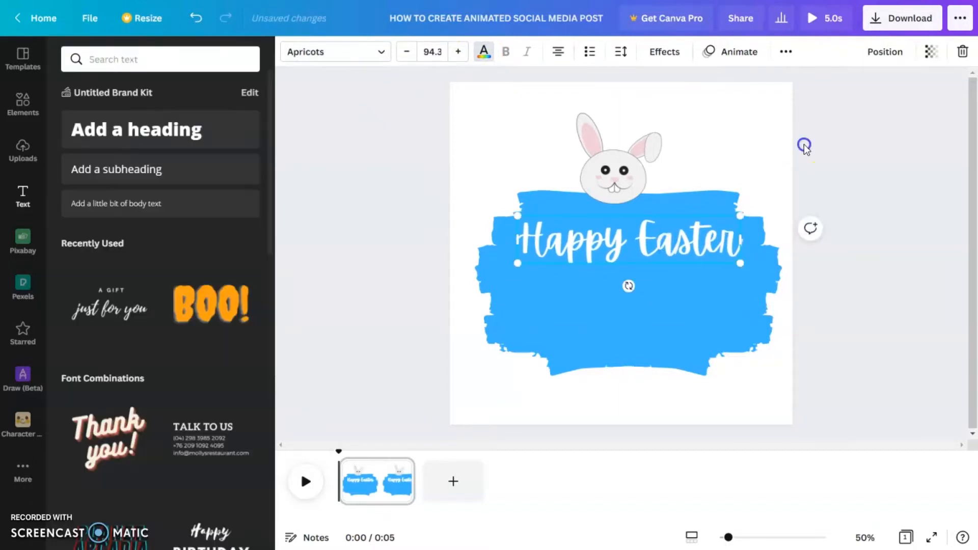
# Add a second heading reading "Get 50% OFF" and place it slightly below "Happy Easter"
pyautogui.click(134, 144)
pyautogui.write('Get')
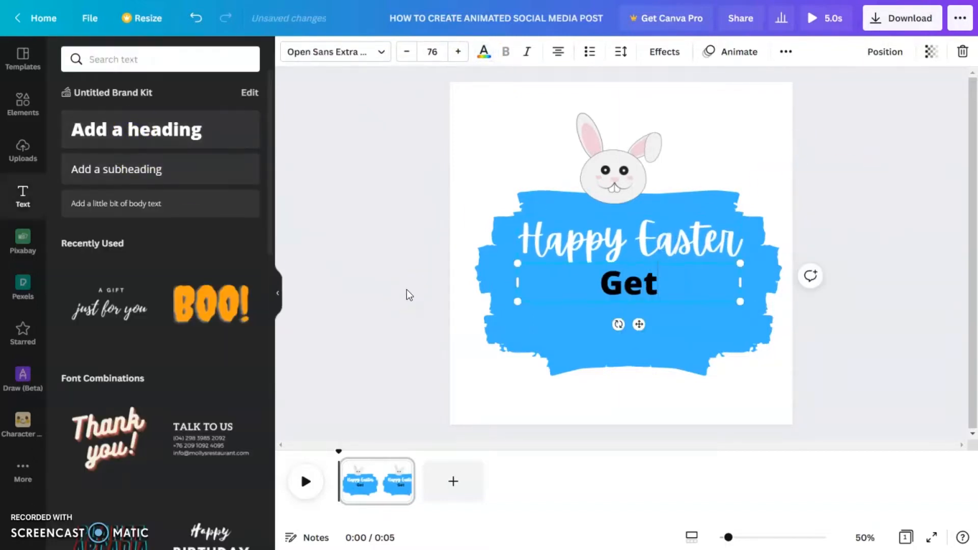
pyautogui.write(' 50')
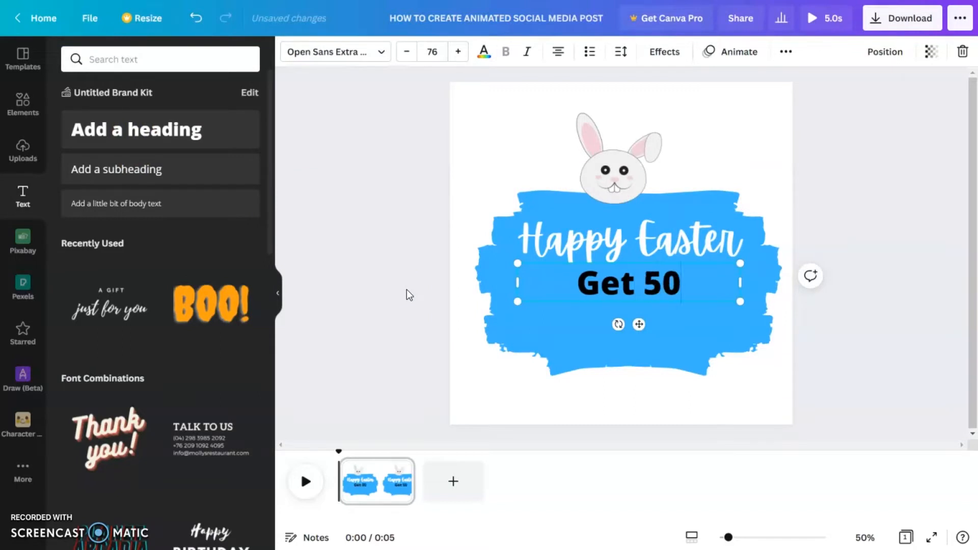
pyautogui.write('% OFF')
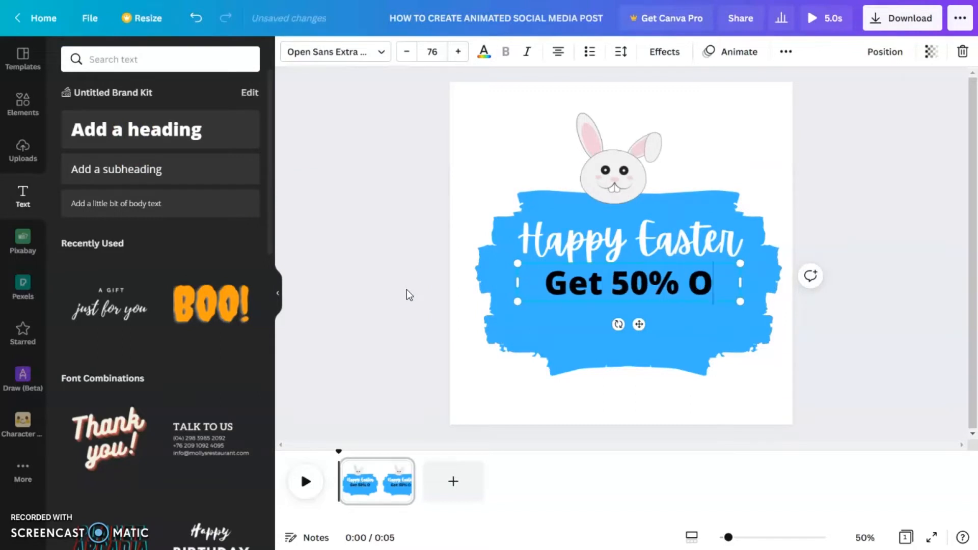
pyautogui.click(829, 341)
pyautogui.moveTo(620, 296); pyautogui.dragTo(618, 305)
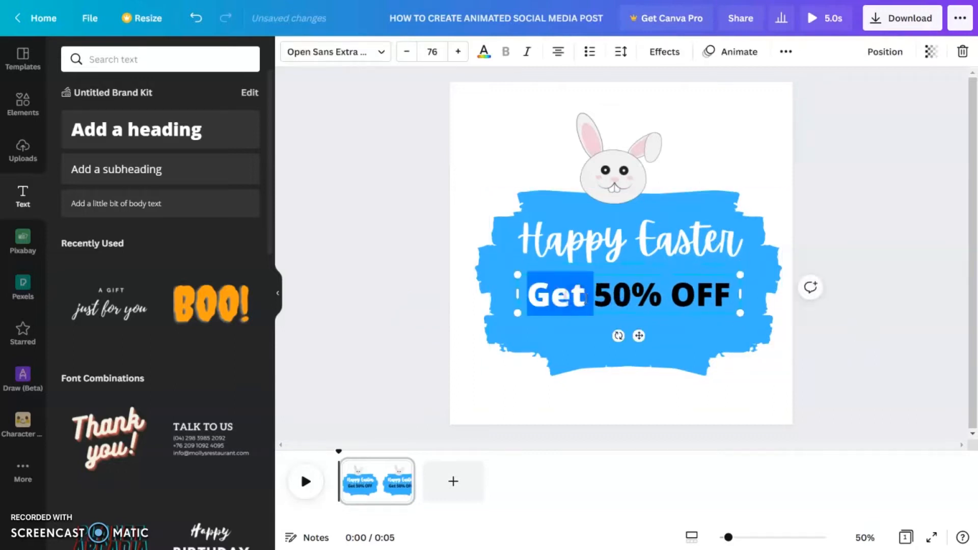
# Shorten the second heading to "50% OFF" and colour it white
pyautogui.press('BackSpace')
pyautogui.tripleClick(646, 291)
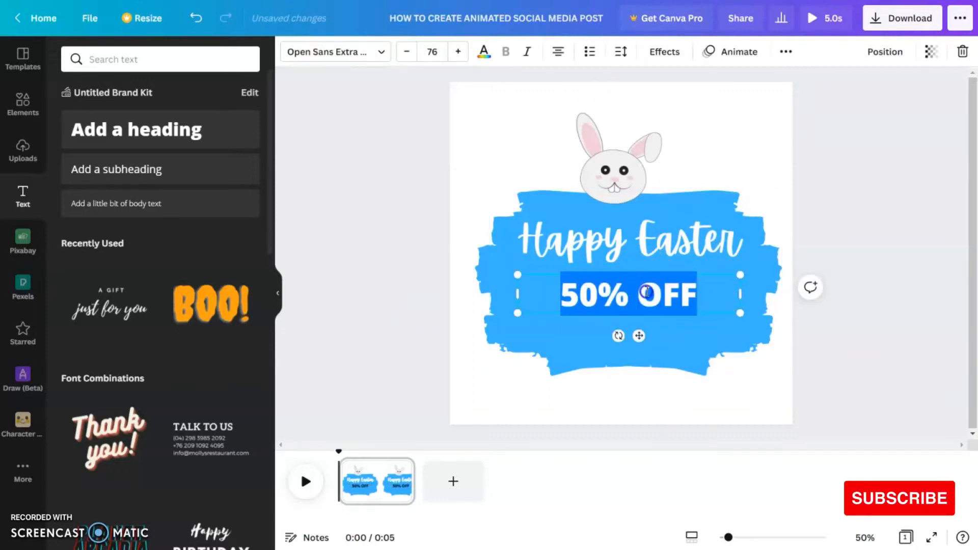
pyautogui.click(481, 50)
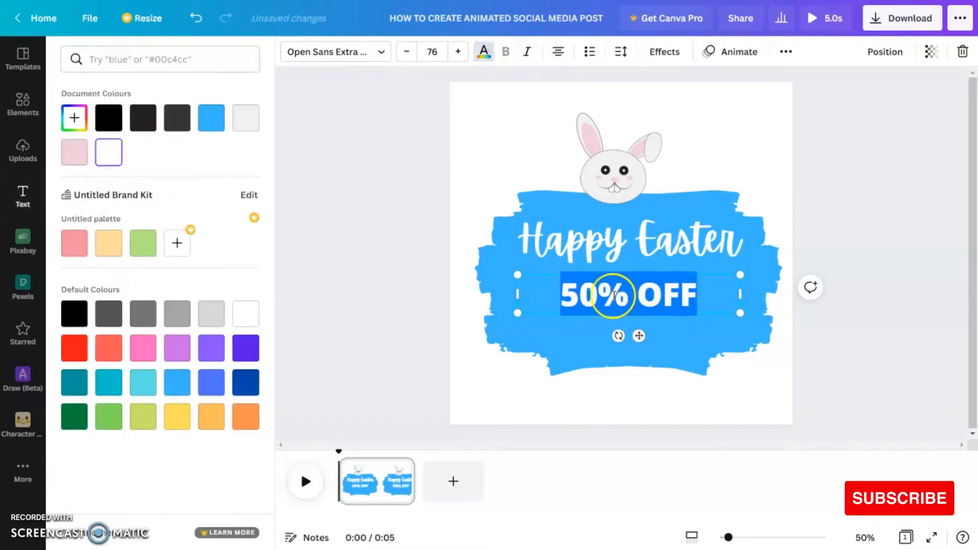
pyautogui.click(371, 52)
pyautogui.click(368, 56)
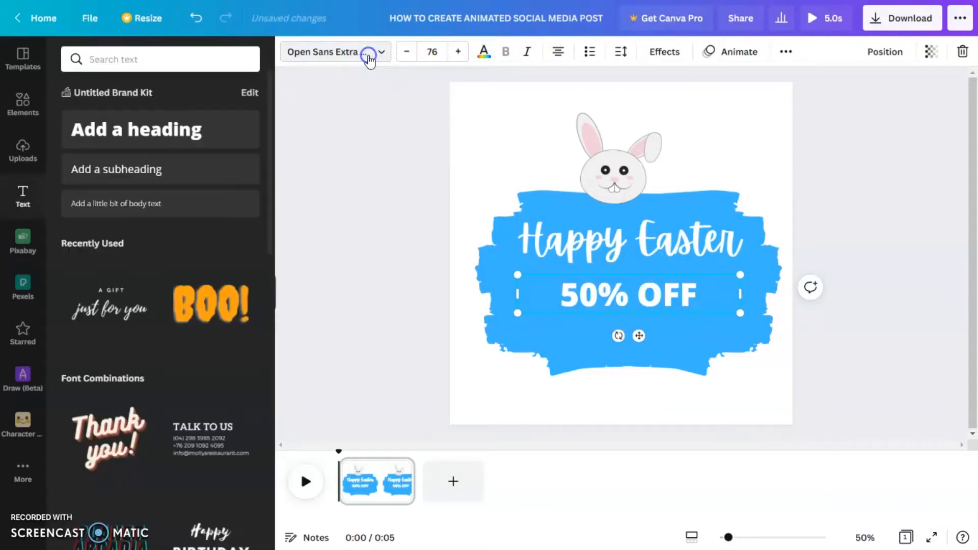
pyautogui.click(889, 286)
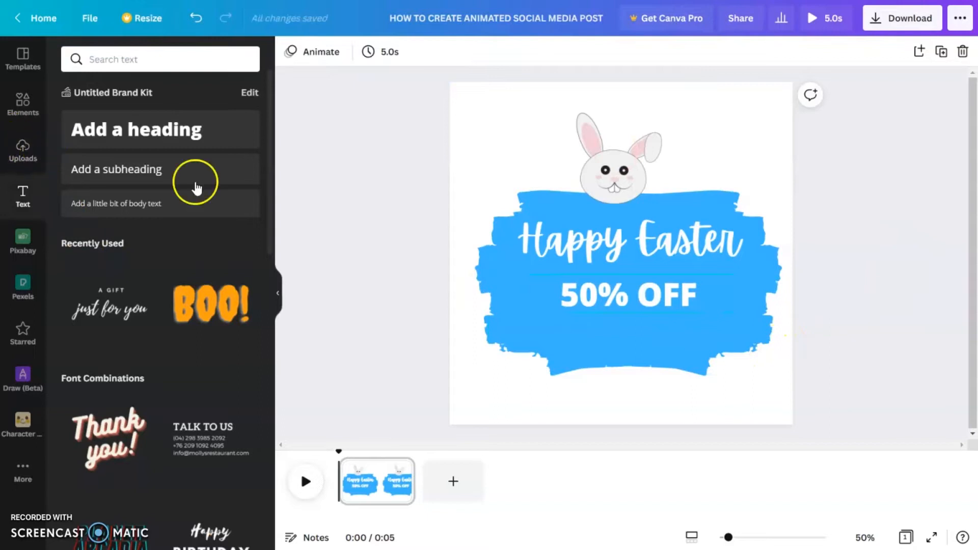
# Duplicate the "50% OFF" heading directly below itself and change the copy's text to "SHOP NOW"
pyautogui.click(625, 294)
pyautogui.moveTo(626, 295); pyautogui.dragTo(624, 341)
pyautogui.tripleClick(625, 341)
pyautogui.write('sh')
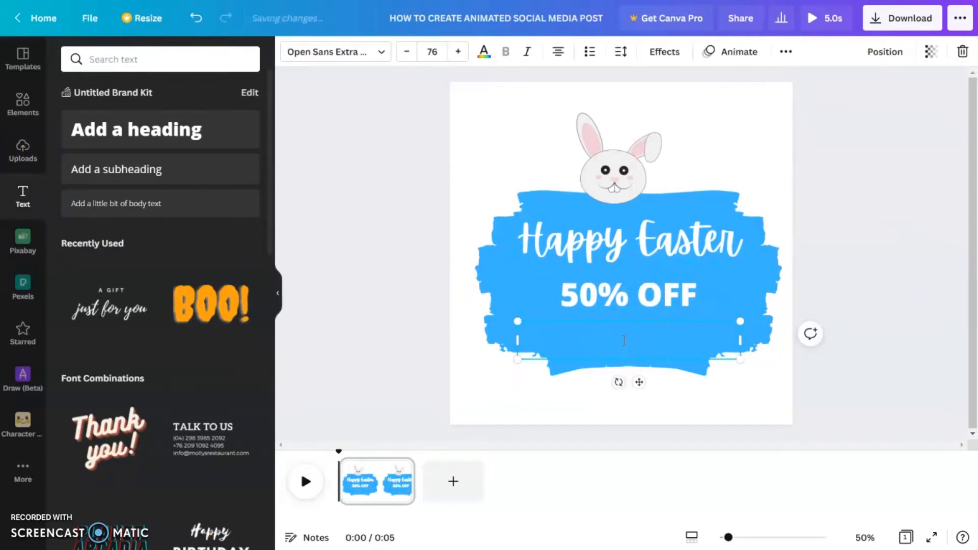
pyautogui.write('op now')
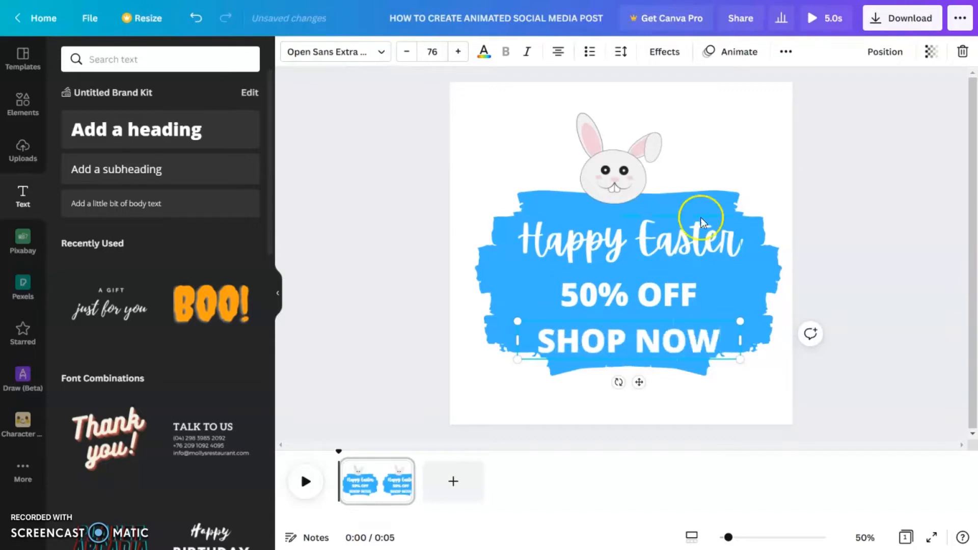
pyautogui.click(893, 181)
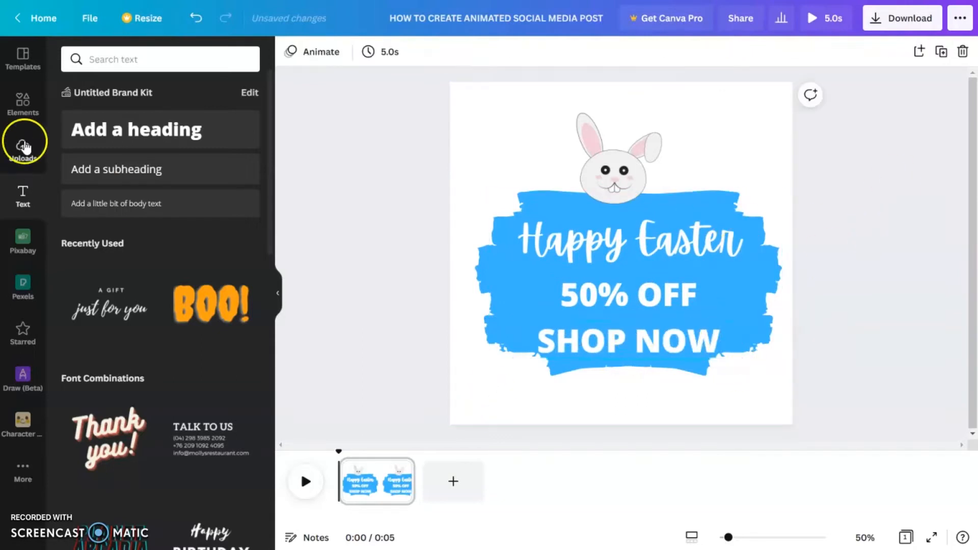
# Add a square shape and reshape it into a rectangular bar behind the "SHOP NOW" text
pyautogui.click(23, 107)
pyautogui.click(226, 59)
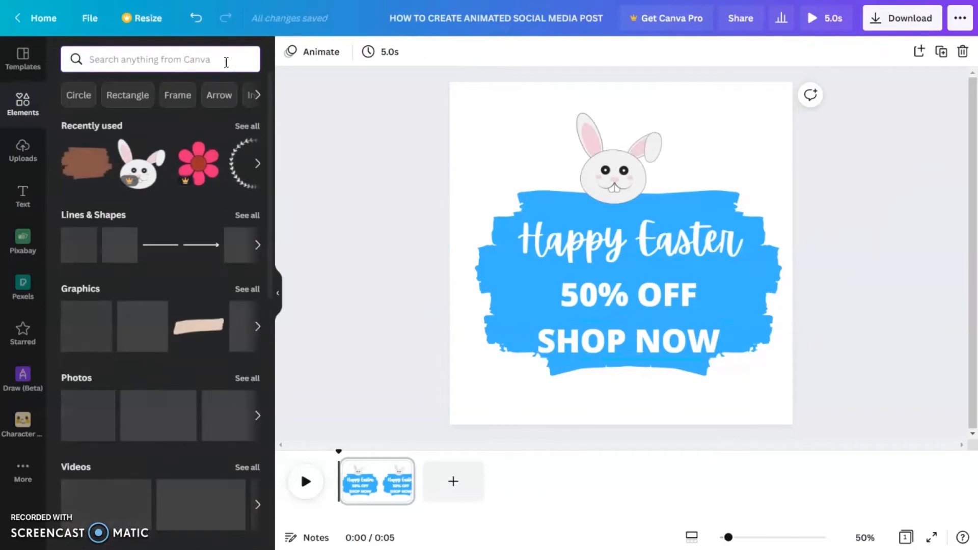
pyautogui.click(118, 243)
pyautogui.moveTo(615, 161); pyautogui.dragTo(635, 321)
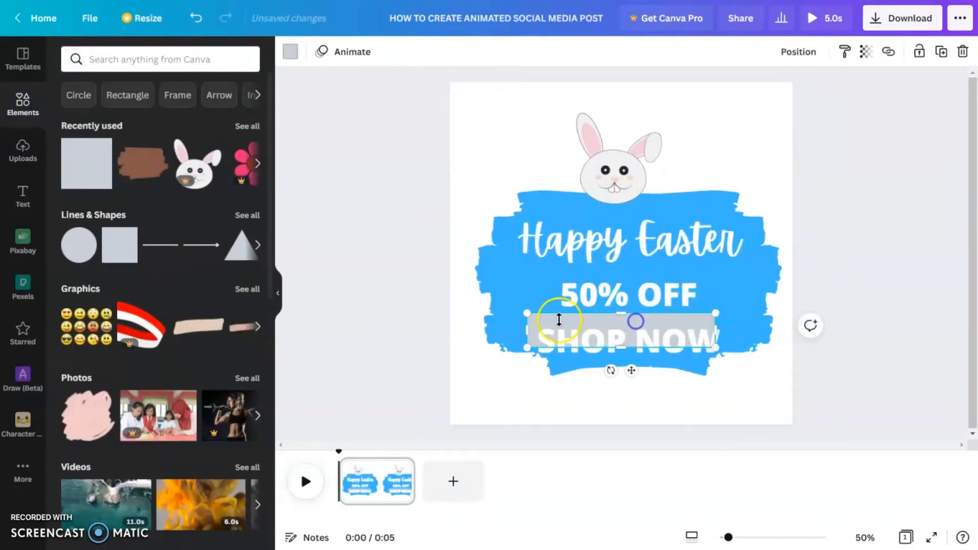
pyautogui.moveTo(631, 370); pyautogui.dragTo(638, 381)
pyautogui.moveTo(725, 362); pyautogui.dragTo(727, 363)
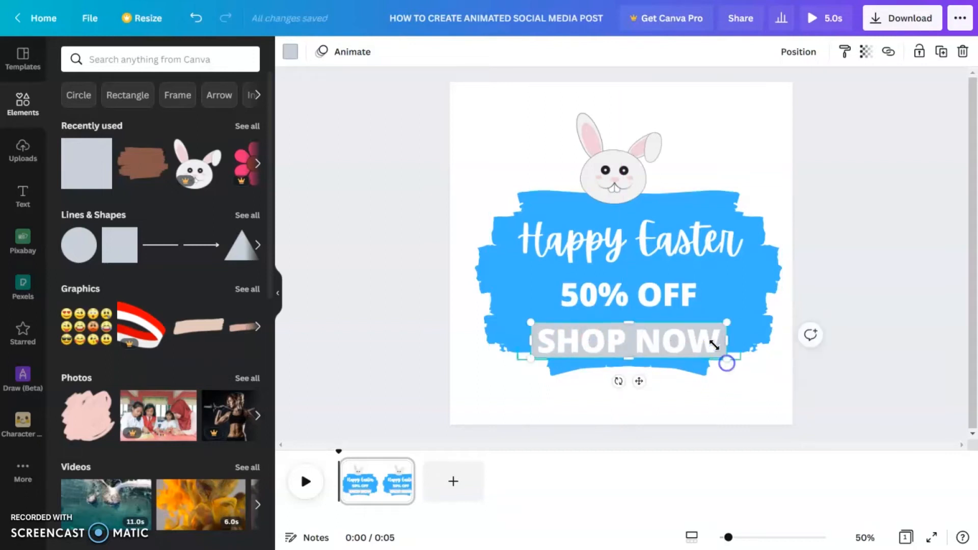
# Colour the bar behind "SHOP NOW" pink and widen it slightly around the text
pyautogui.click(293, 51)
pyautogui.click(152, 355)
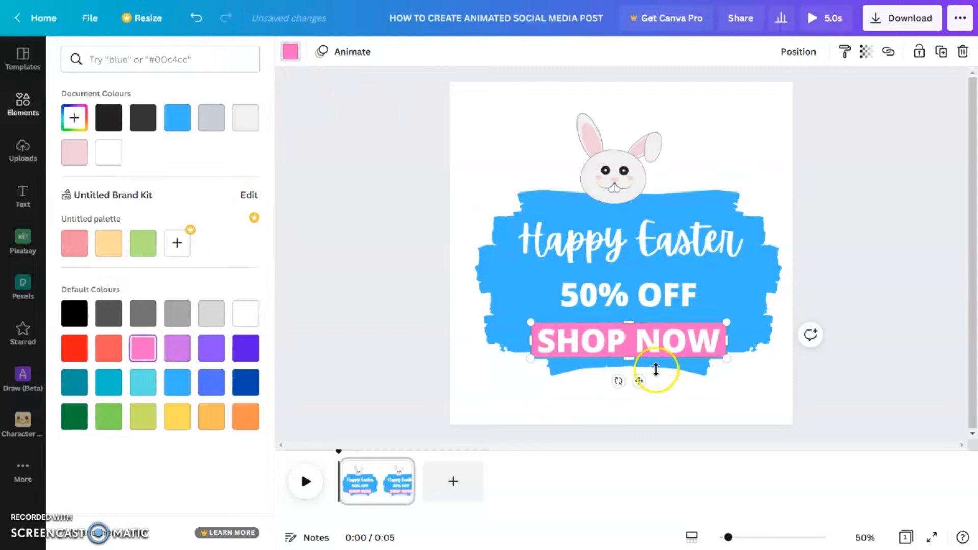
pyautogui.click(900, 207)
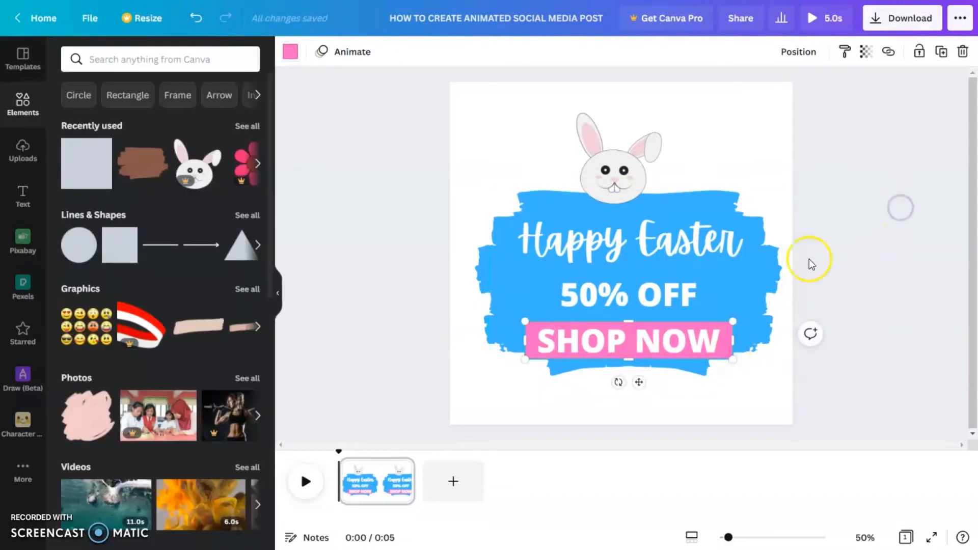
# Enlarge the "50% OFF" heading slightly and centre it between "Happy Easter" and the pink bar
pyautogui.click(670, 291)
pyautogui.doubleClick(742, 293)
pyautogui.moveTo(698, 312); pyautogui.dragTo(709, 318)
pyautogui.click(850, 370)
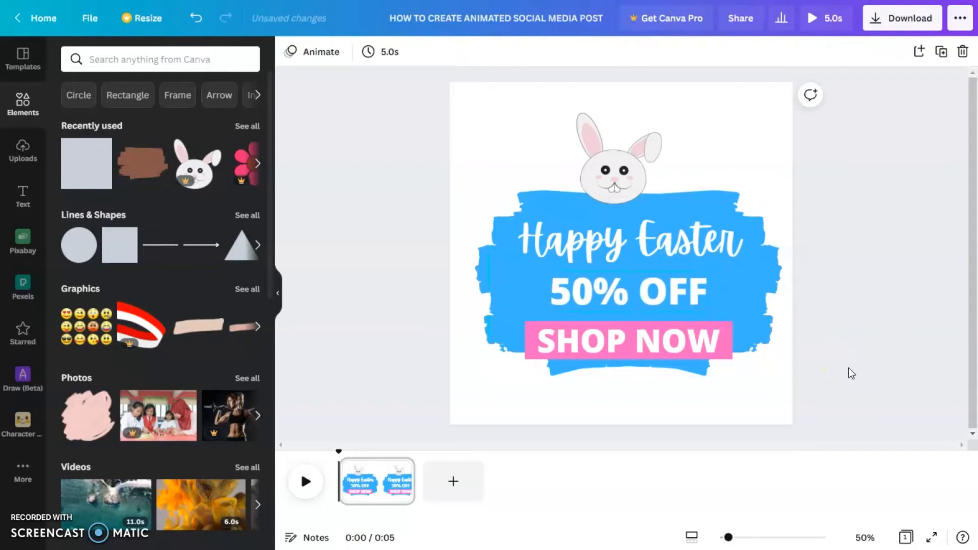
# Add another square shape and enlarge it until it covers the whole page
pyautogui.click(162, 61)
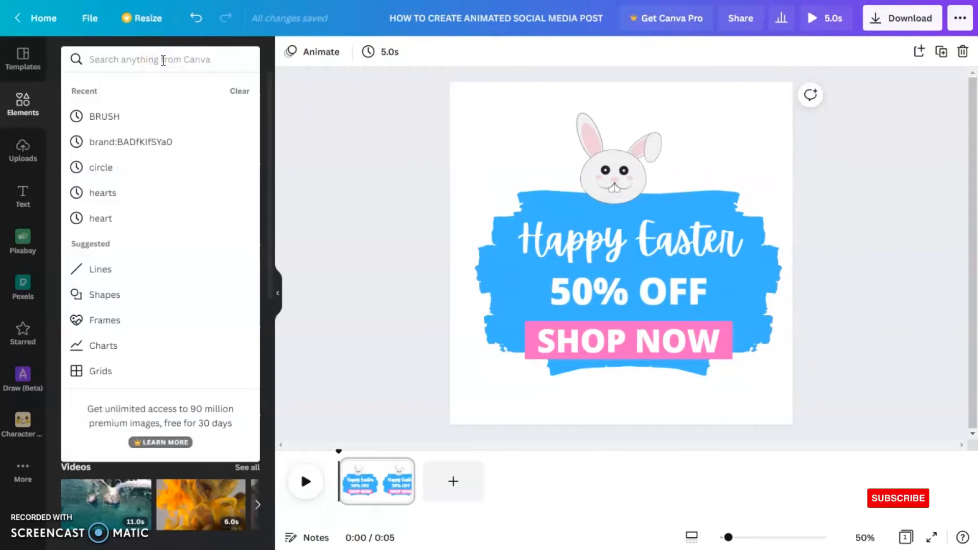
pyautogui.click(400, 101)
pyautogui.click(87, 158)
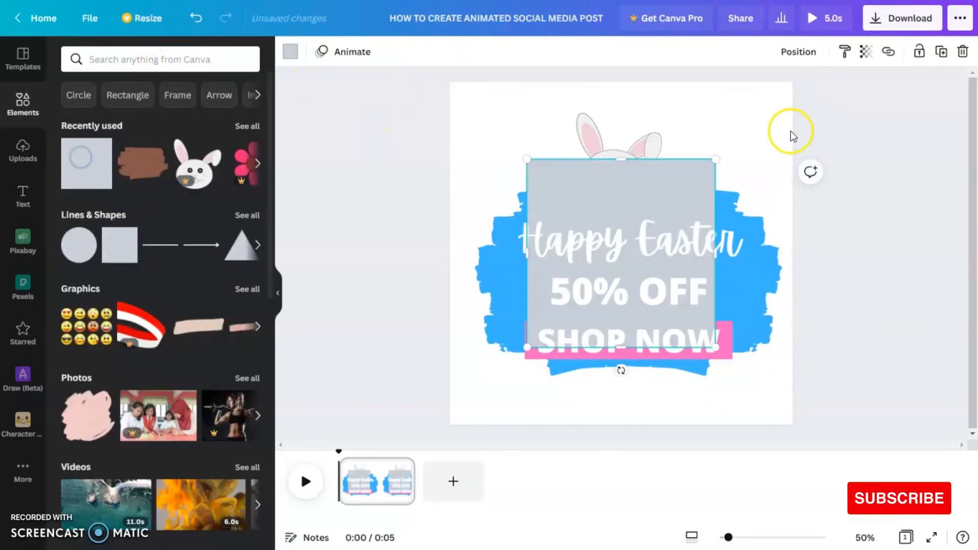
pyautogui.moveTo(716, 159); pyautogui.dragTo(807, 77)
# Make the page-sized square a locked background behind the design, coloured light pink #FFB4C9
pyautogui.click(291, 52)
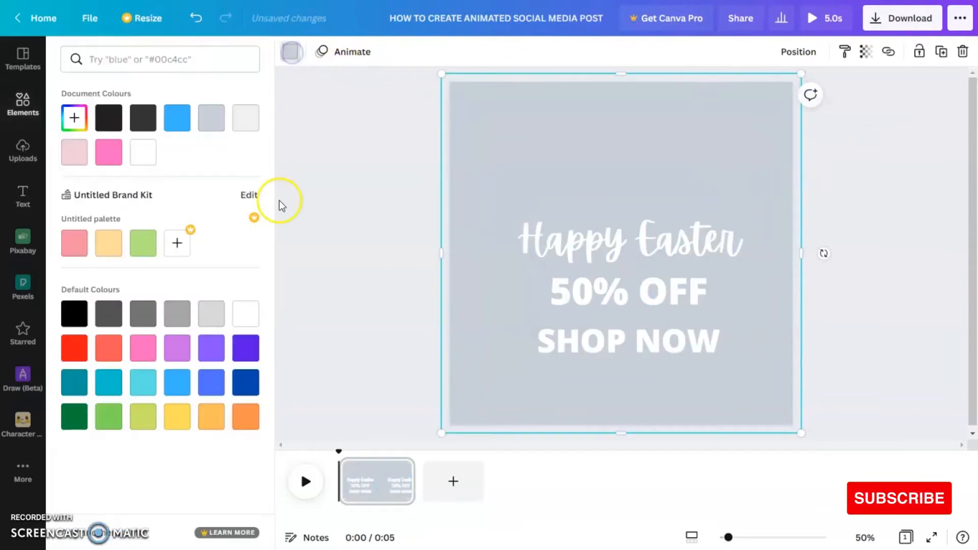
pyautogui.click(75, 151)
pyautogui.click(75, 117)
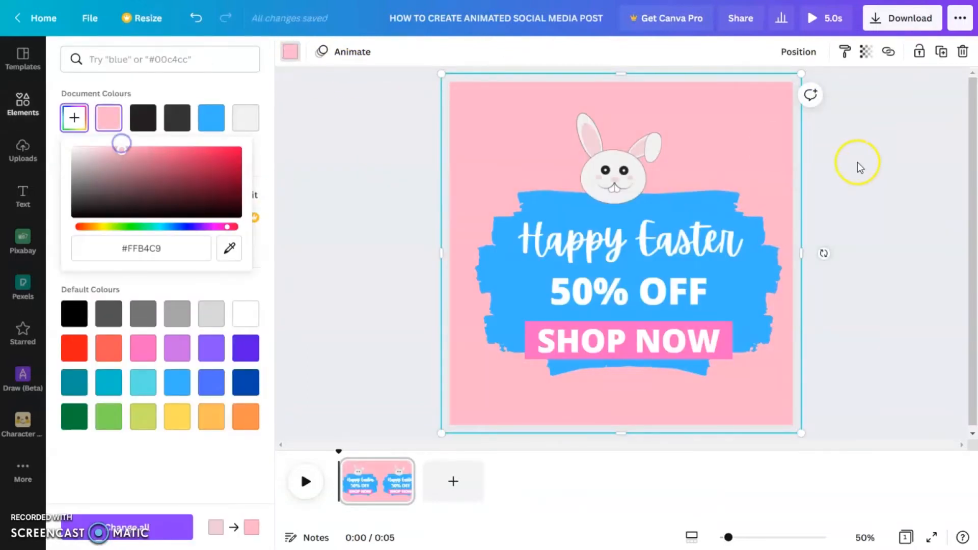
pyautogui.click(878, 160)
pyautogui.click(919, 53)
pyautogui.click(907, 188)
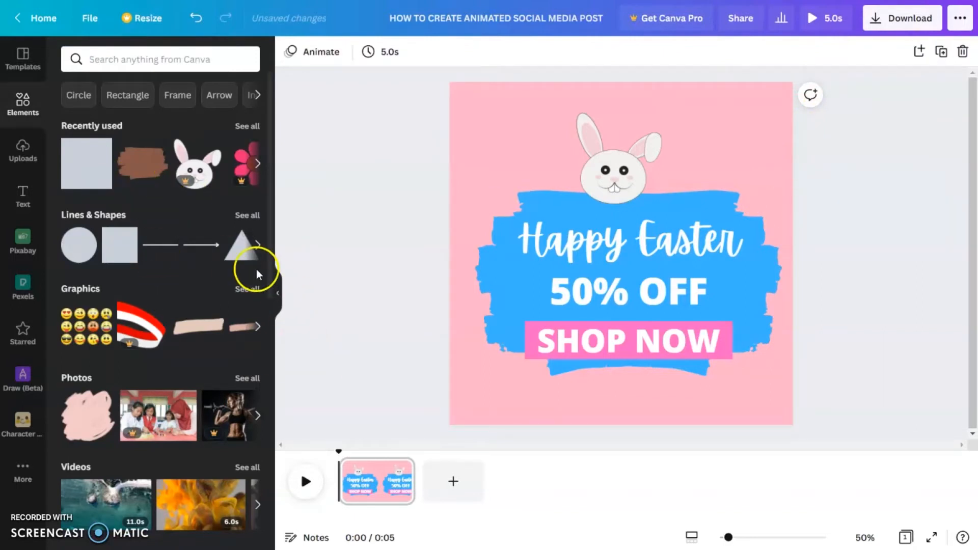
# Search the elements for "brand:BADfKIfSYa0"
pyautogui.click(158, 57)
pyautogui.write('brand:BADfKIfSYa0')
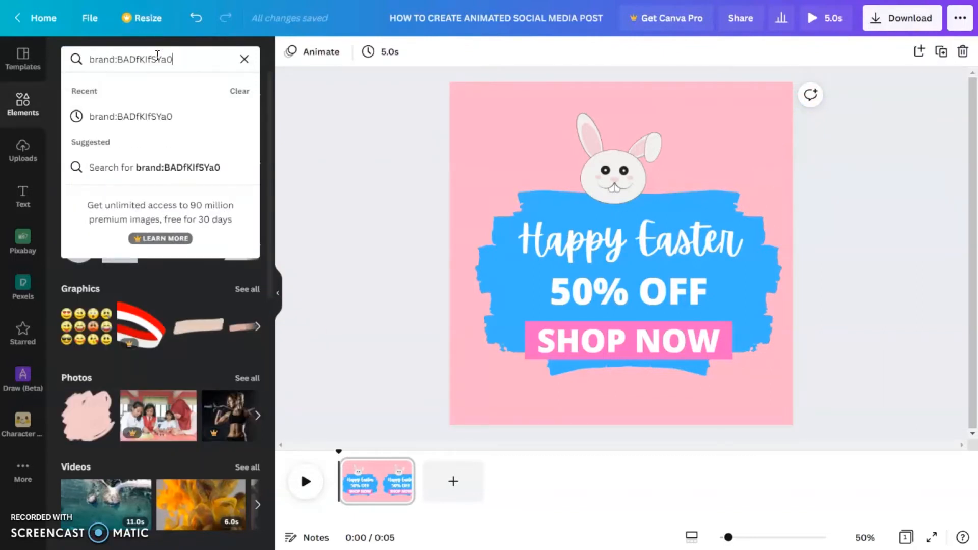
pyautogui.press('Return')
pyautogui.moveTo(91, 61); pyautogui.dragTo(188, 64)
pyautogui.click(91, 59)
# Add the purple flower-patterned Easter egg, shrink it and place it beside "50% OFF" on the blue brush's left side
pyautogui.scroll(-15, 238, 431)
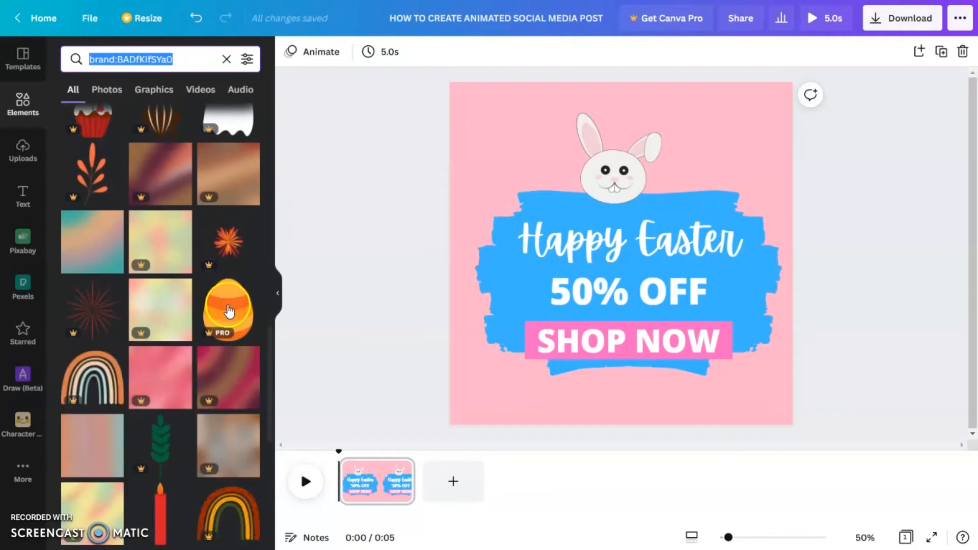
pyautogui.scroll(-10, 229, 311)
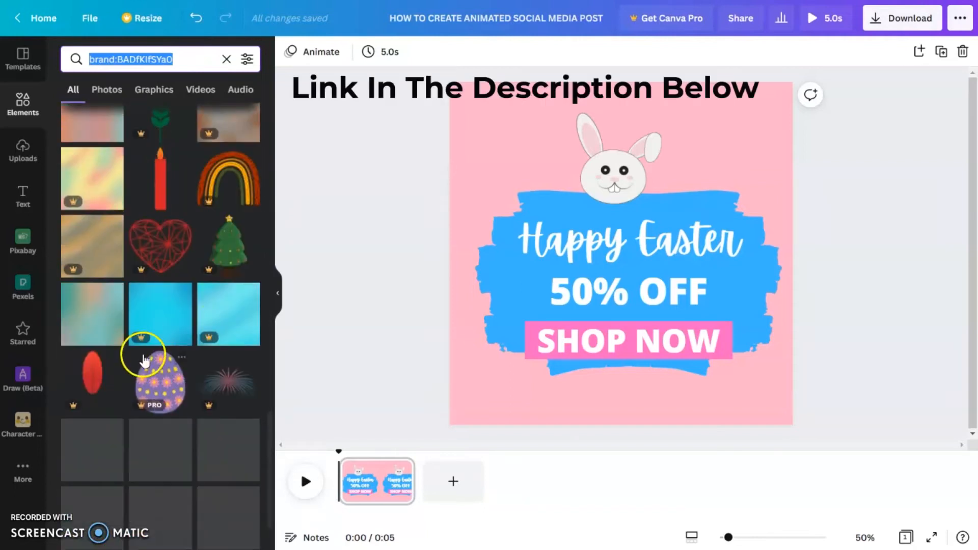
pyautogui.click(159, 379)
pyautogui.moveTo(621, 209); pyautogui.dragTo(721, 156)
pyautogui.moveTo(776, 133); pyautogui.dragTo(758, 167)
pyautogui.moveTo(728, 226); pyautogui.dragTo(506, 278)
# Copy the purple egg to the right of "50% OFF" and tilt the two eggs in opposite directions
pyautogui.moveTo(546, 311); pyautogui.dragTo(739, 294)
pyautogui.hotkey('ctrl', 'z')
pyautogui.click(512, 294)
pyautogui.moveTo(754, 343); pyautogui.dragTo(718, 352)
pyautogui.moveTo(738, 281); pyautogui.dragTo(775, 272)
pyautogui.click(490, 283)
pyautogui.moveTo(541, 254); pyautogui.dragTo(527, 259)
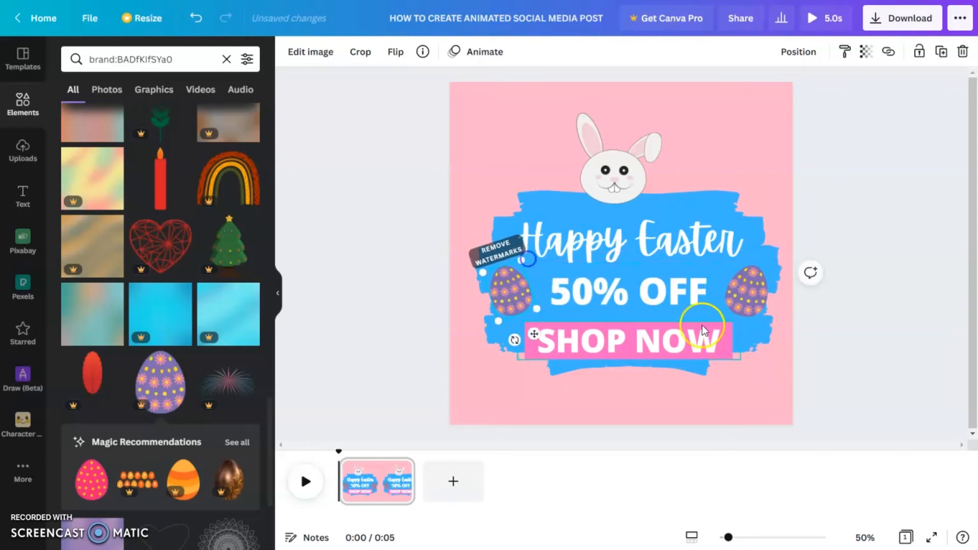
# Move both purple eggs slightly outward towards the edges of the blue brush
pyautogui.click(809, 373)
pyautogui.moveTo(502, 302); pyautogui.dragTo(494, 302)
pyautogui.moveTo(749, 300); pyautogui.dragTo(758, 304)
pyautogui.click(885, 335)
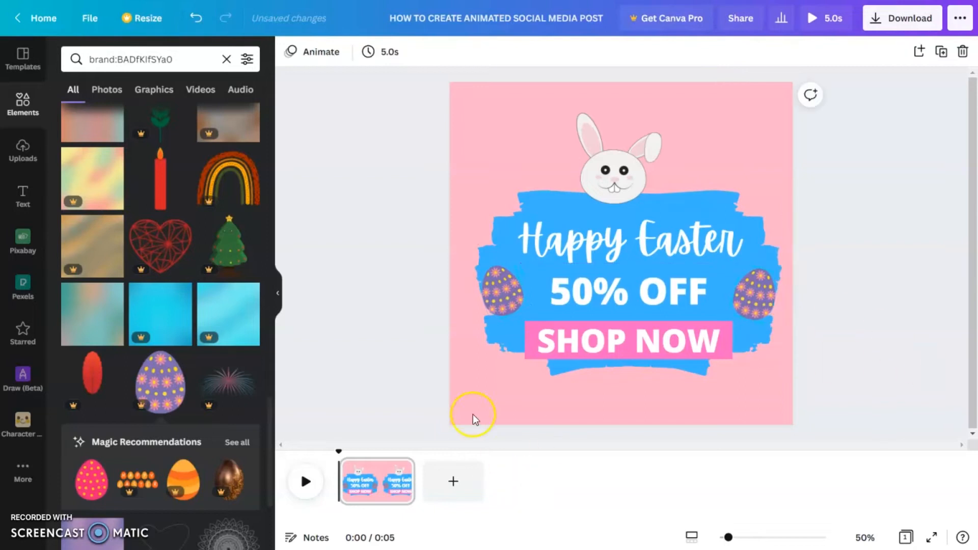
# Add the pink egg with yellow dots, shrink it, tilt it and tuck it against the left side of the bunny's head
pyautogui.scroll(-4, 143, 393)
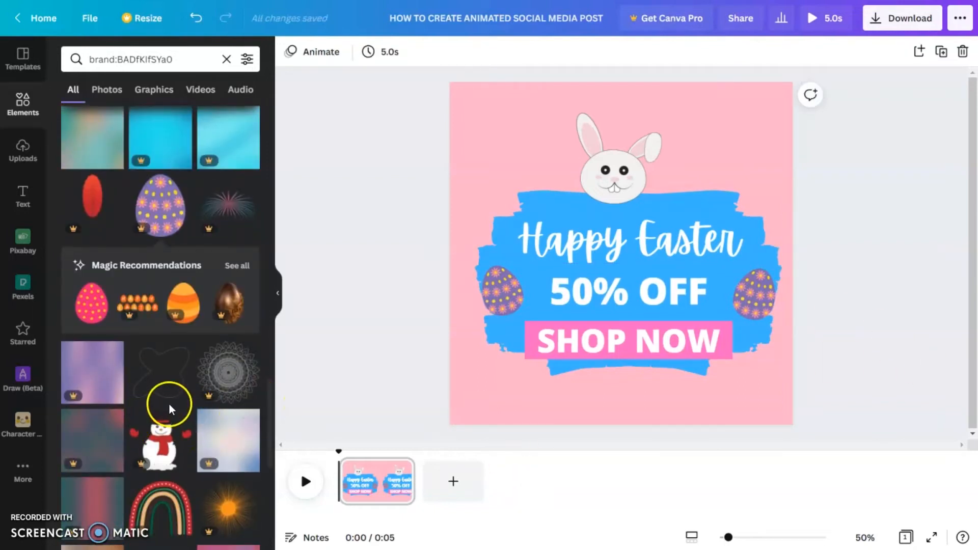
pyautogui.scroll(-6, 169, 404)
pyautogui.scroll(-10, 169, 404)
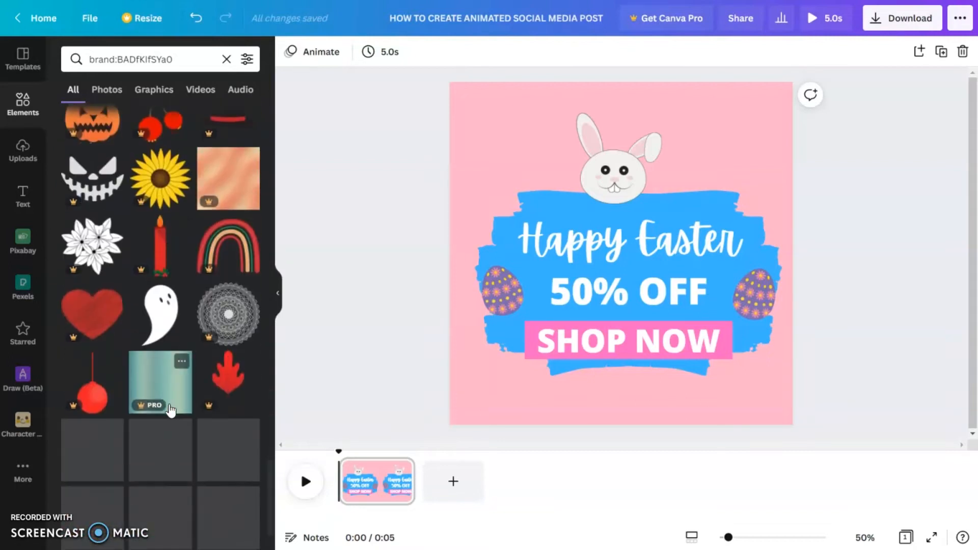
pyautogui.scroll(-8, 170, 406)
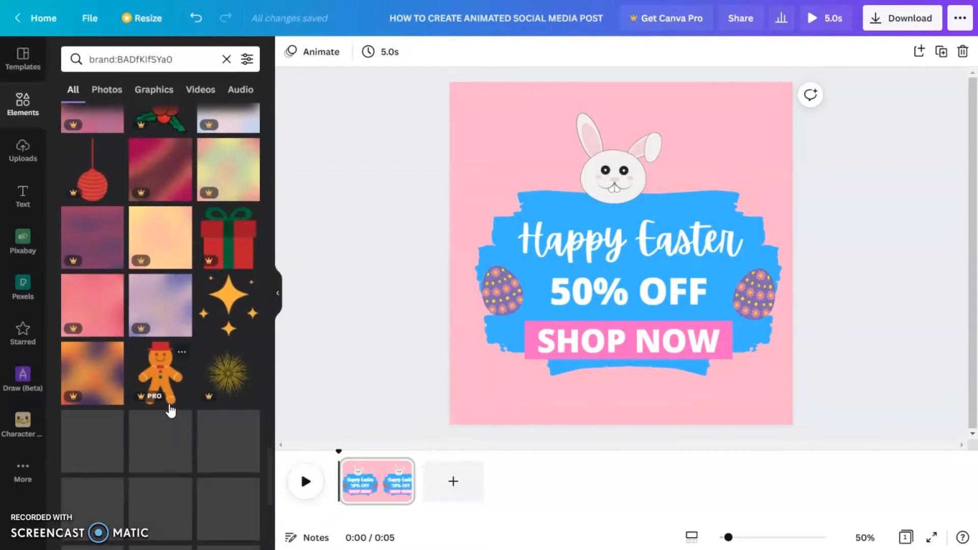
pyautogui.scroll(-9, 170, 407)
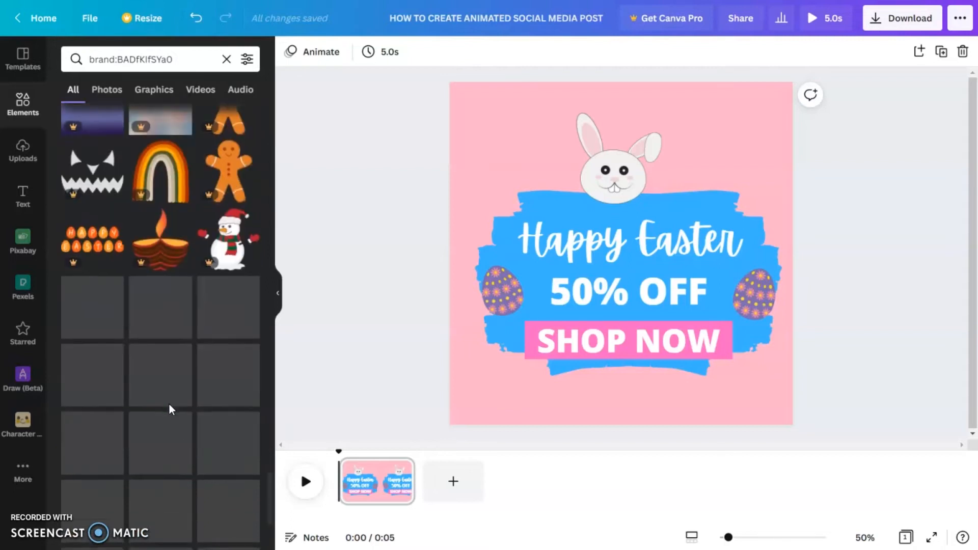
pyautogui.scroll(-8, 169, 410)
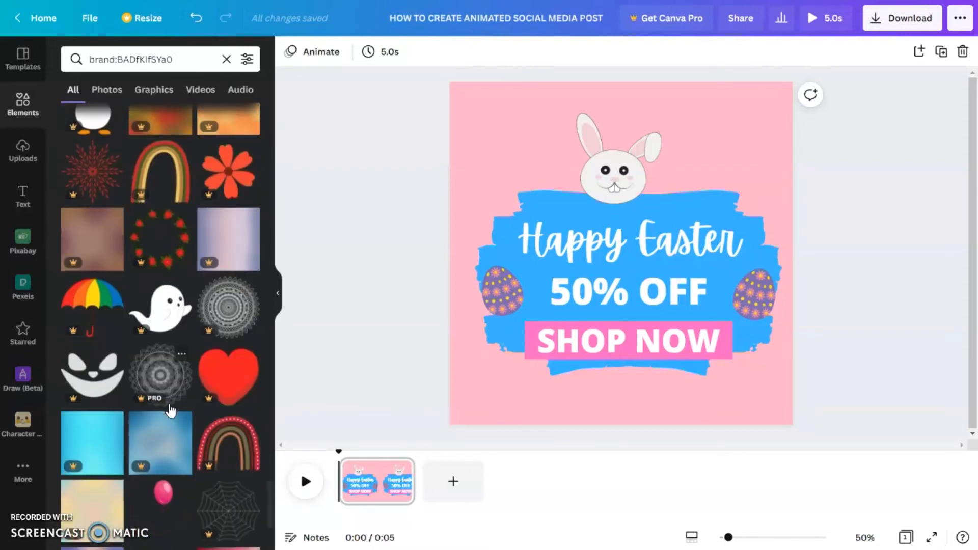
pyautogui.scroll(-14, 171, 410)
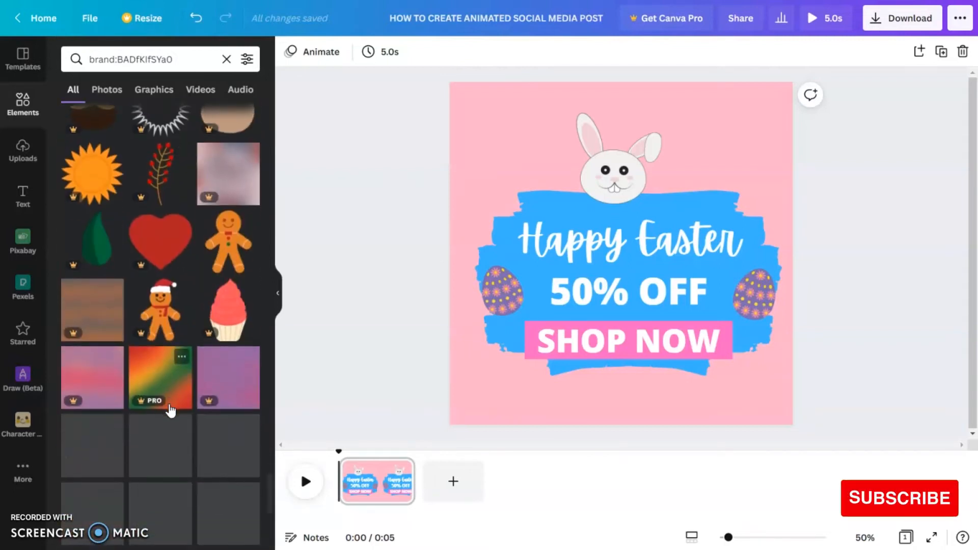
pyautogui.scroll(-4, 171, 410)
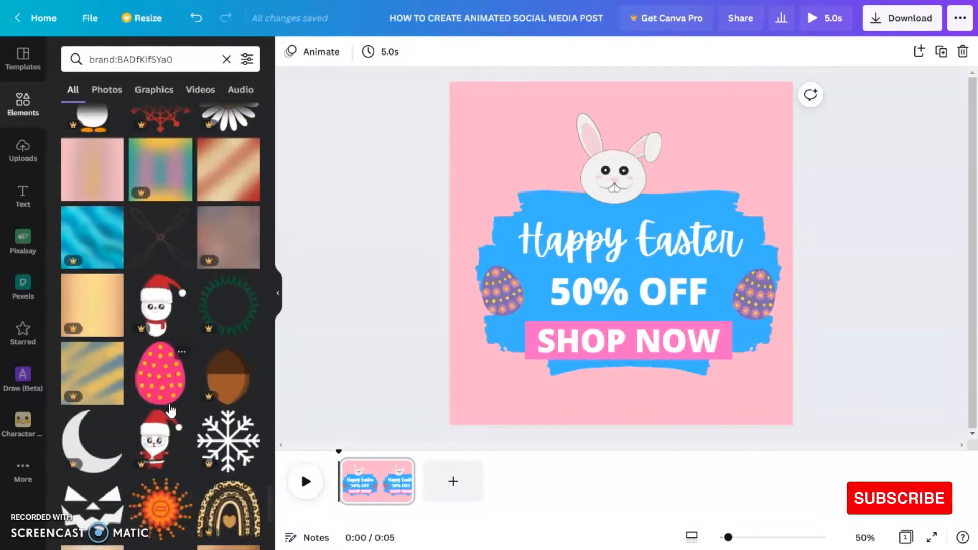
pyautogui.click(161, 374)
pyautogui.moveTo(613, 196); pyautogui.dragTo(528, 131)
pyautogui.moveTo(590, 122); pyautogui.dragTo(583, 183)
pyautogui.moveTo(564, 218); pyautogui.dragTo(577, 222)
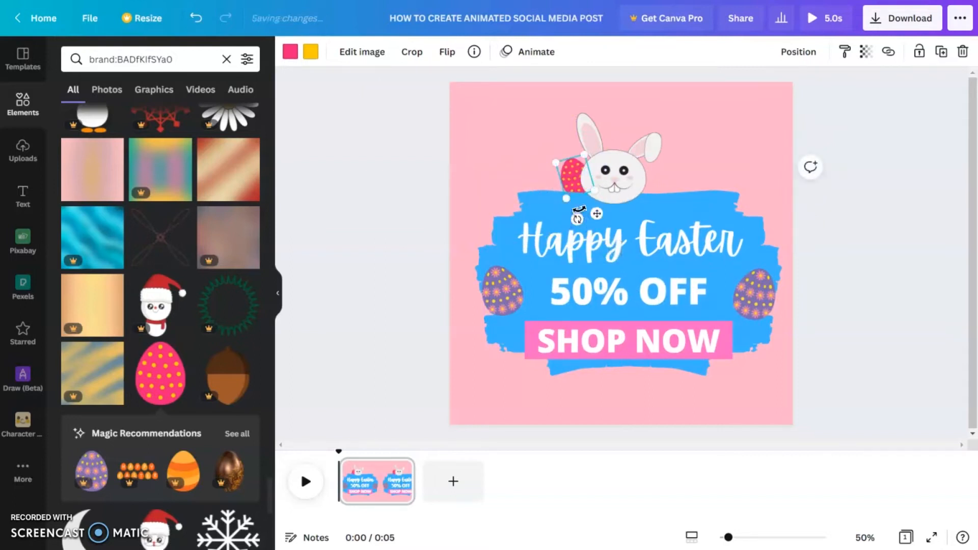
# Copy the pink egg to the right side of the bunny's head and tilt it the opposite way
pyautogui.moveTo(566, 180); pyautogui.dragTo(632, 220)
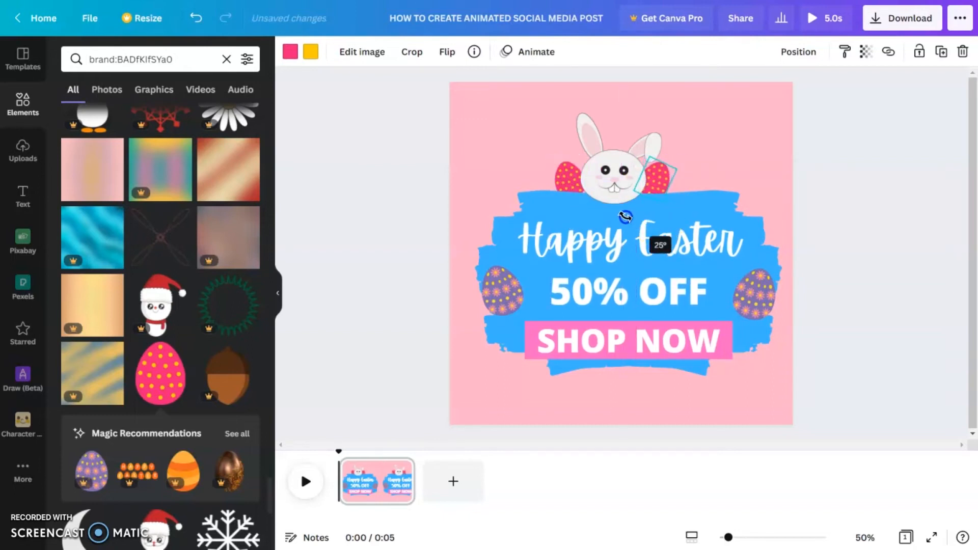
pyautogui.moveTo(657, 173); pyautogui.dragTo(664, 175)
pyautogui.hotkey('ctrl', 'z')
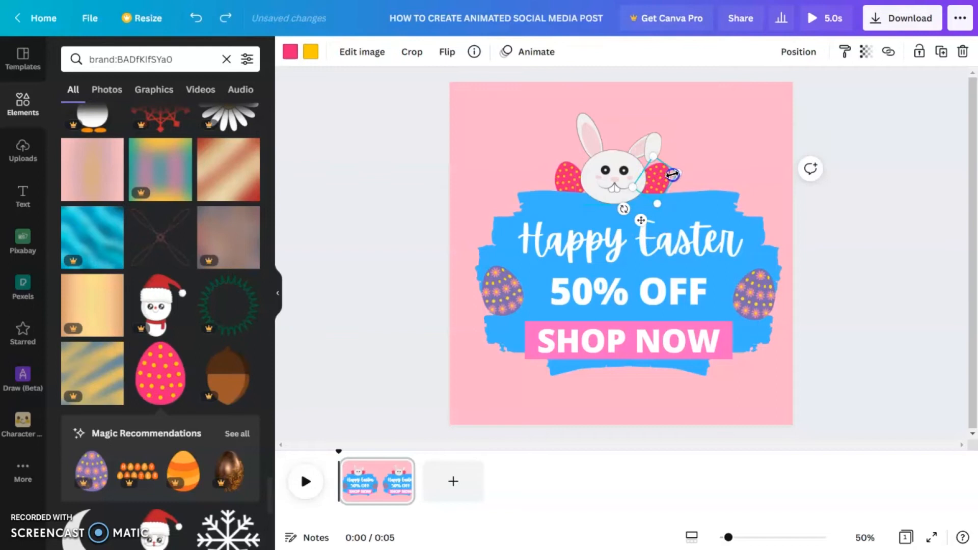
pyautogui.hotkey('ctrl', 'y')
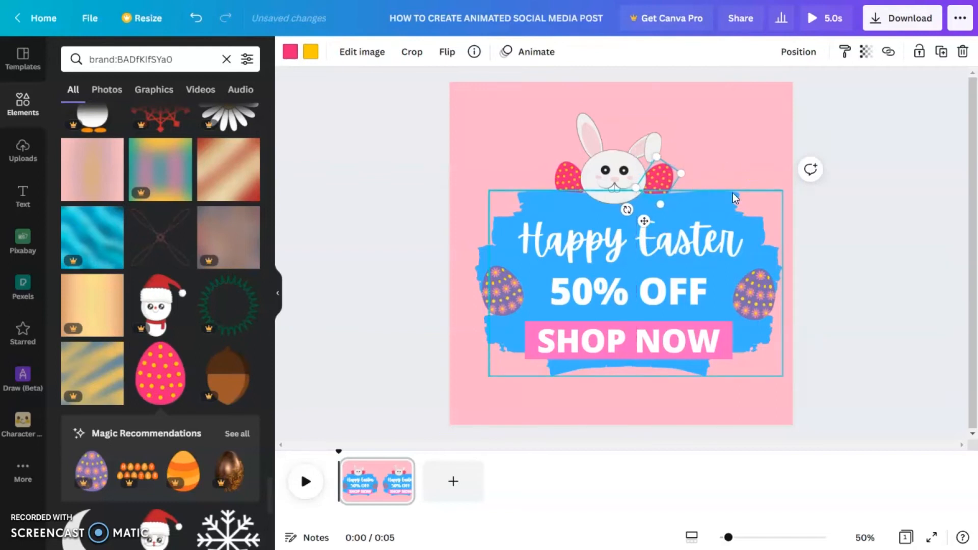
pyautogui.click(842, 255)
# Add small white daisies on the outer sides of the two pink eggs, peeking out above the blue brush
pyautogui.scroll(-8, 169, 398)
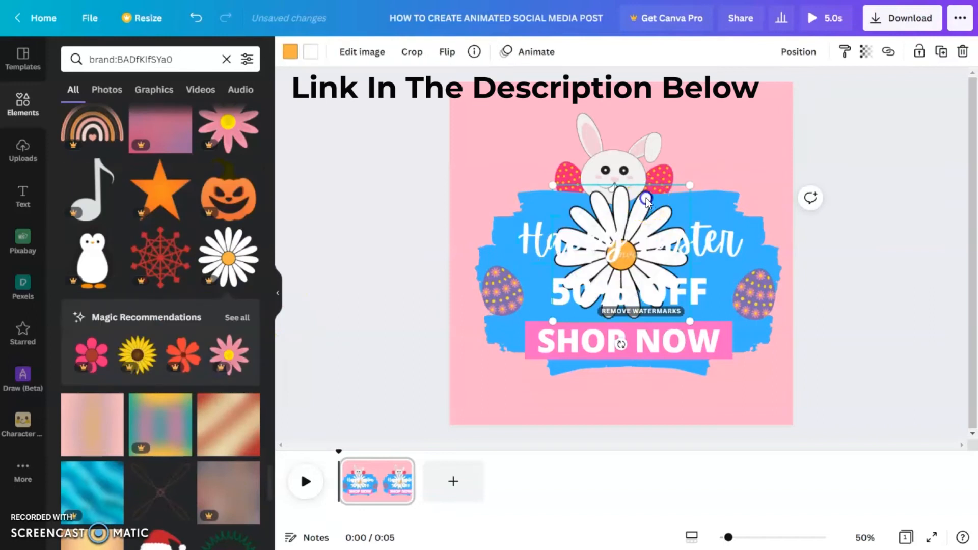
pyautogui.moveTo(645, 200); pyautogui.dragTo(529, 115)
pyautogui.moveTo(573, 235); pyautogui.dragTo(682, 186)
pyautogui.click(894, 151)
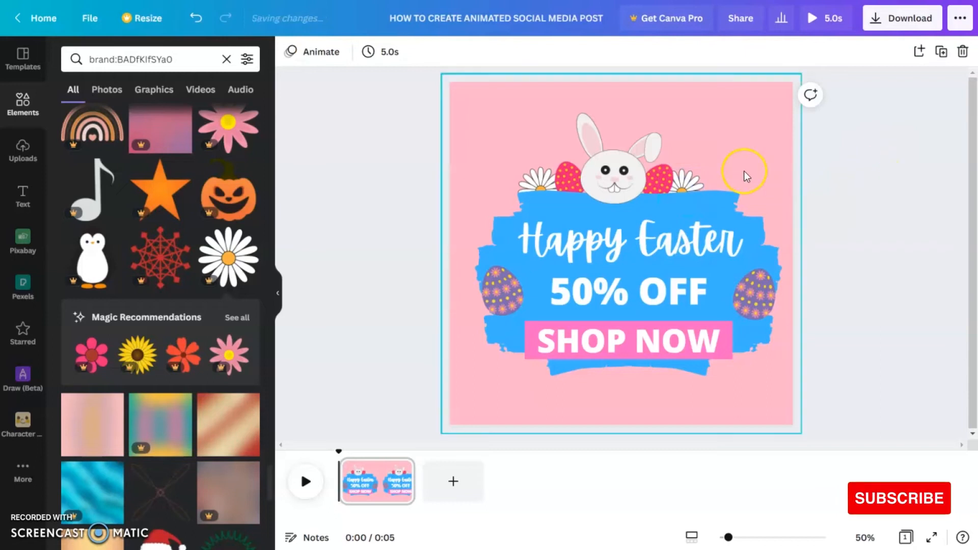
# Duplicate the daisy into clusters of three in the page's upper-left and upper-right corners
pyautogui.click(692, 180)
pyautogui.moveTo(691, 179); pyautogui.dragTo(513, 108)
pyautogui.hotkey('ctrl', 'd')
pyautogui.moveTo(417, 88); pyautogui.dragTo(535, 148)
pyautogui.moveTo(487, 109); pyautogui.dragTo(732, 107)
pyautogui.moveTo(742, 178); pyautogui.dragTo(666, 120)
# Copy the daisy clusters into the page's lower-right and lower-left corners
pyautogui.moveTo(732, 121); pyautogui.dragTo(762, 313)
pyautogui.hotkey('ctrl', 'd')
pyautogui.moveTo(764, 394); pyautogui.dragTo(756, 401)
pyautogui.hotkey('ctrl', 'd')
pyautogui.moveTo(761, 410); pyautogui.dragTo(503, 410)
pyautogui.moveTo(502, 334); pyautogui.dragTo(549, 401)
pyautogui.moveTo(491, 390); pyautogui.dragTo(484, 381)
pyautogui.click(463, 214)
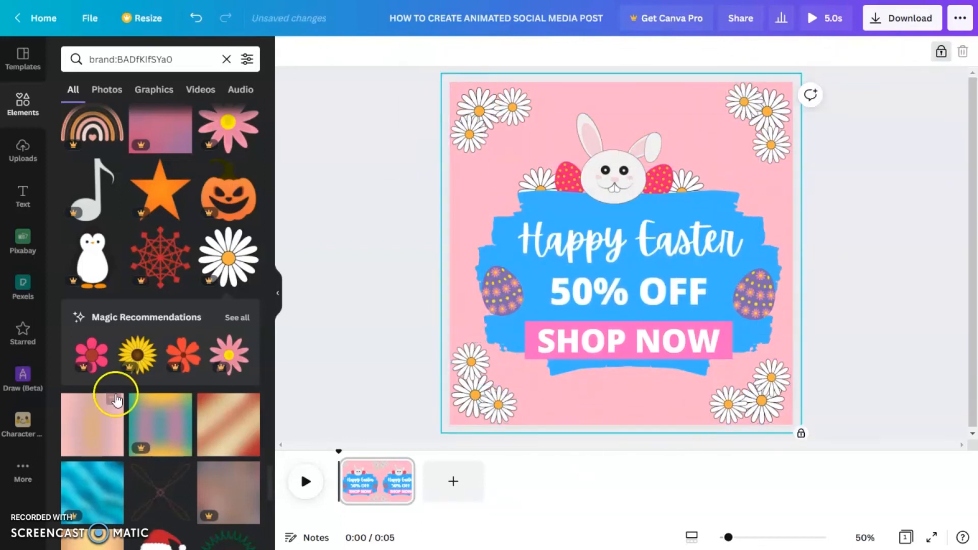
# Add an off-white horizontal line and stretch it between the daisy clusters along the page's top edge
pyautogui.click(226, 59)
pyautogui.click(161, 245)
pyautogui.moveTo(631, 278); pyautogui.dragTo(632, 127)
pyautogui.moveTo(676, 104); pyautogui.dragTo(733, 103)
pyautogui.moveTo(566, 103); pyautogui.dragTo(510, 103)
pyautogui.click(290, 51)
pyautogui.click(79, 162)
# Duplicate the line along the page's bottom, left and right edges to complete a frame between the daisy clusters
pyautogui.hotkey('ctrl', 'd')
pyautogui.moveTo(689, 108); pyautogui.dragTo(686, 404)
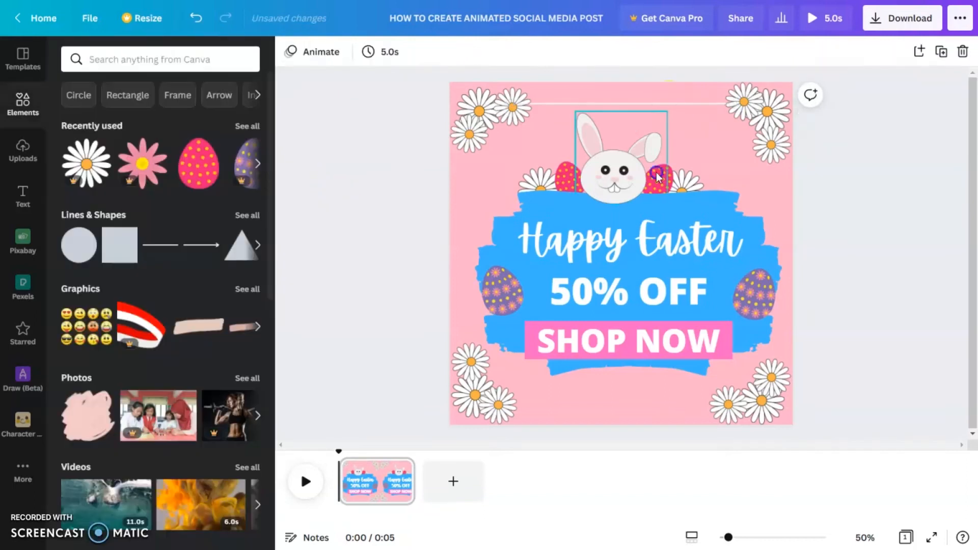
pyautogui.click(662, 104)
pyautogui.hotkey('ctrl', 'd')
pyautogui.moveTo(617, 134); pyautogui.dragTo(770, 289)
pyautogui.hotkey('ctrl', 'd')
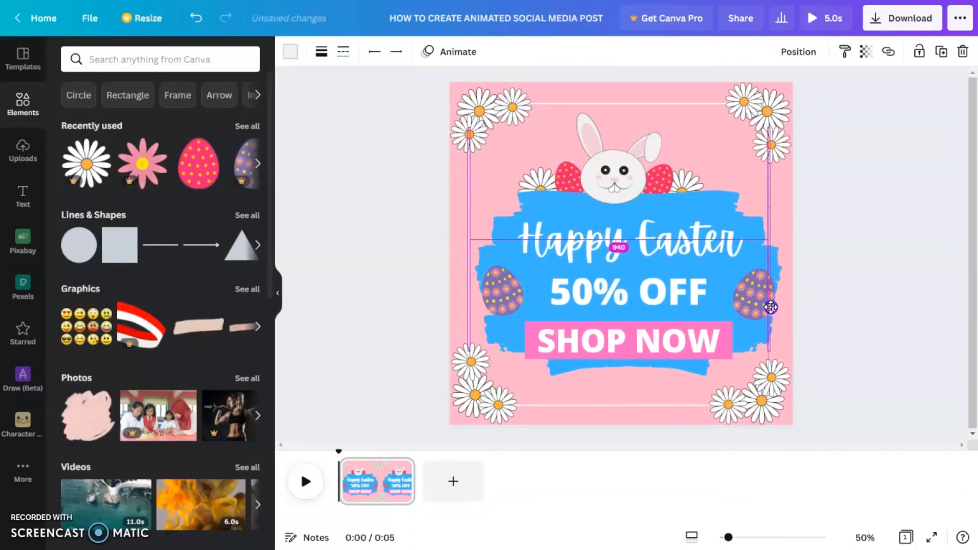
pyautogui.click(836, 312)
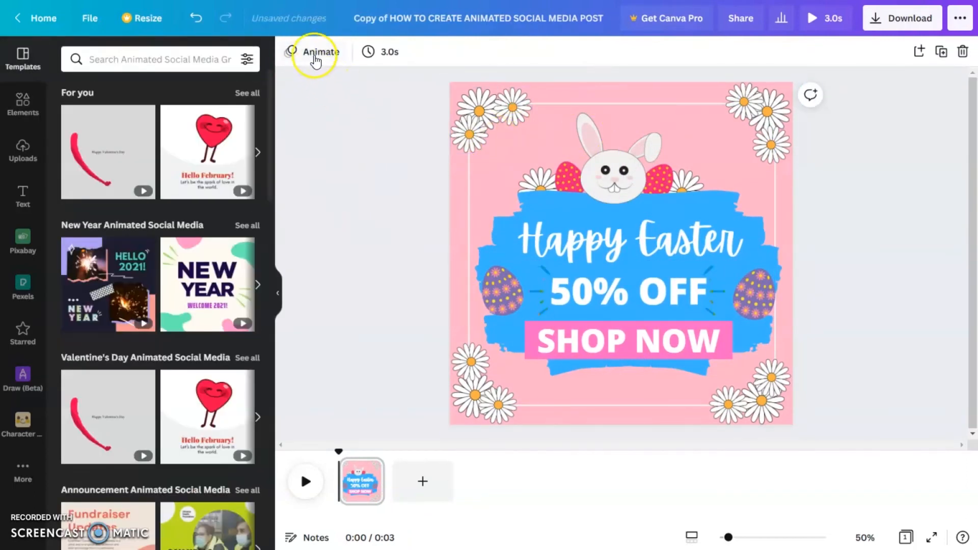
# Apply the Fun combination animation to the page and bring up the further combination styles
pyautogui.click(334, 61)
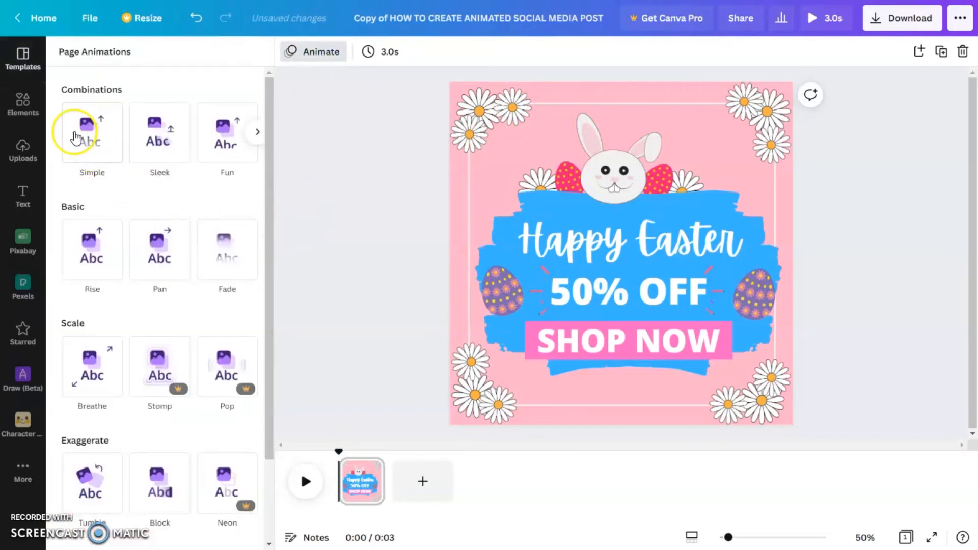
pyautogui.click(235, 145)
pyautogui.click(257, 133)
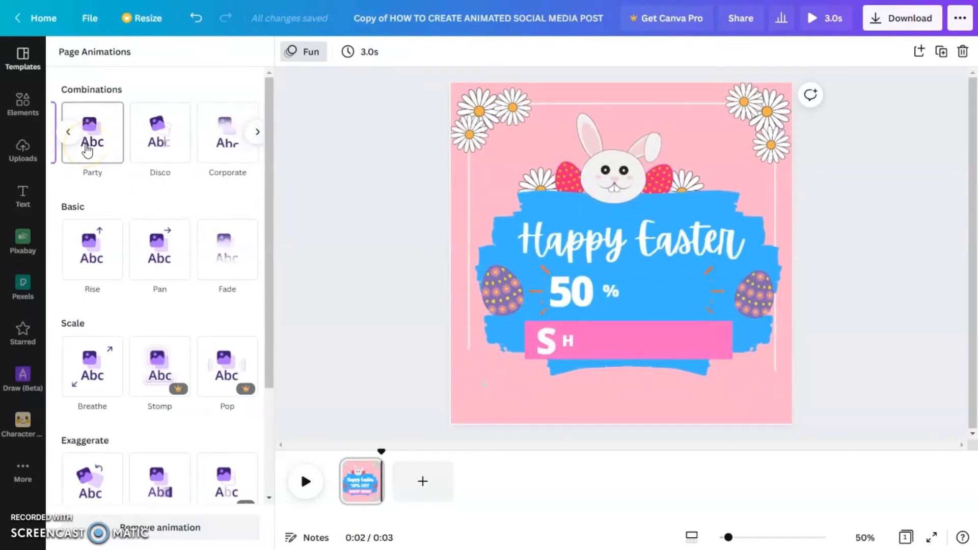
# Apply the Party combination animation to the page and preview it from the start of the timeline
pyautogui.click(86, 148)
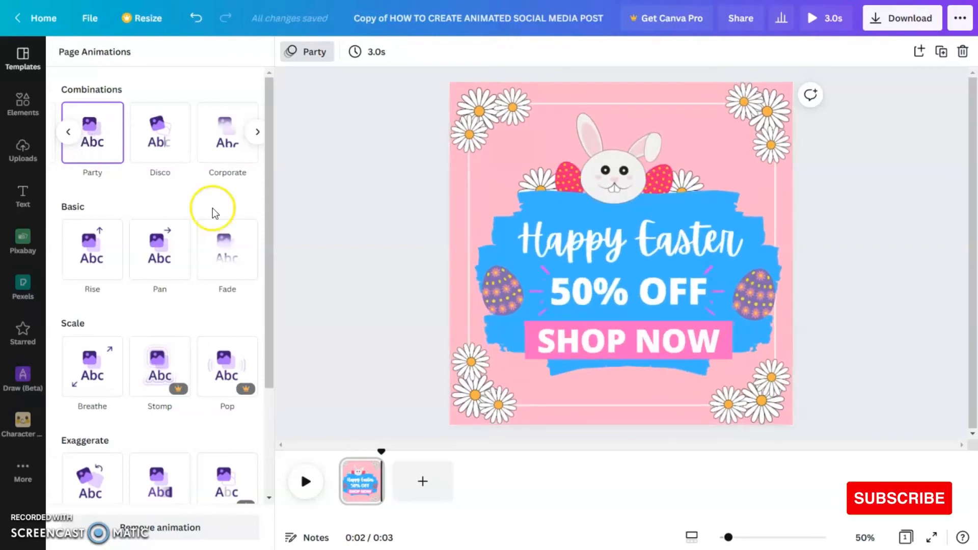
pyautogui.moveTo(377, 449); pyautogui.dragTo(315, 460)
pyautogui.click(301, 482)
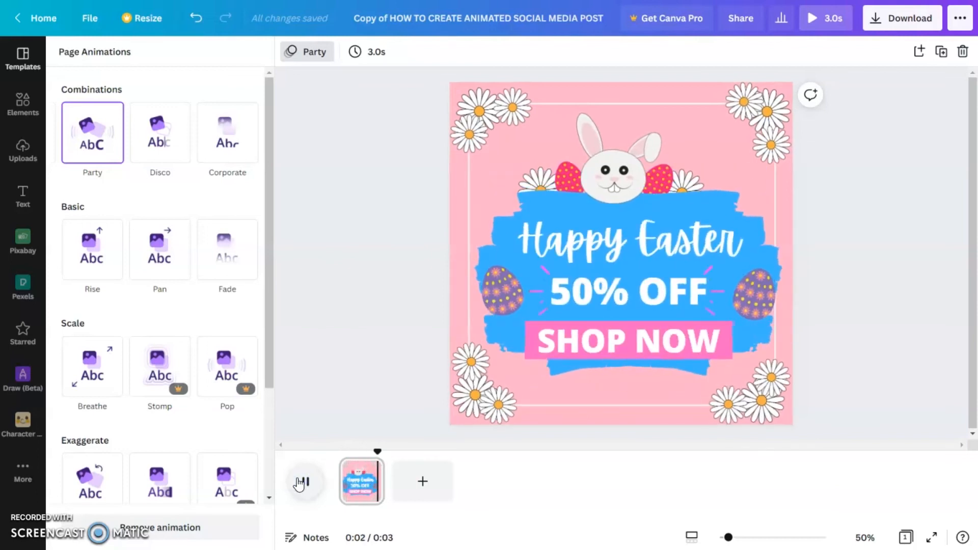
# Review the download file types, including MP4 Video and GIF, and the publishing options such as Instagram Personal
pyautogui.click(895, 26)
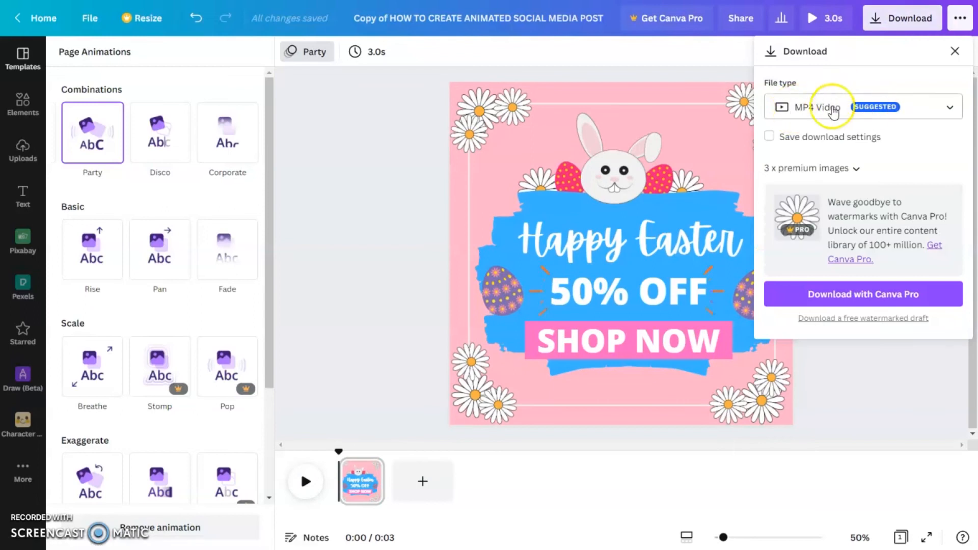
pyautogui.click(953, 115)
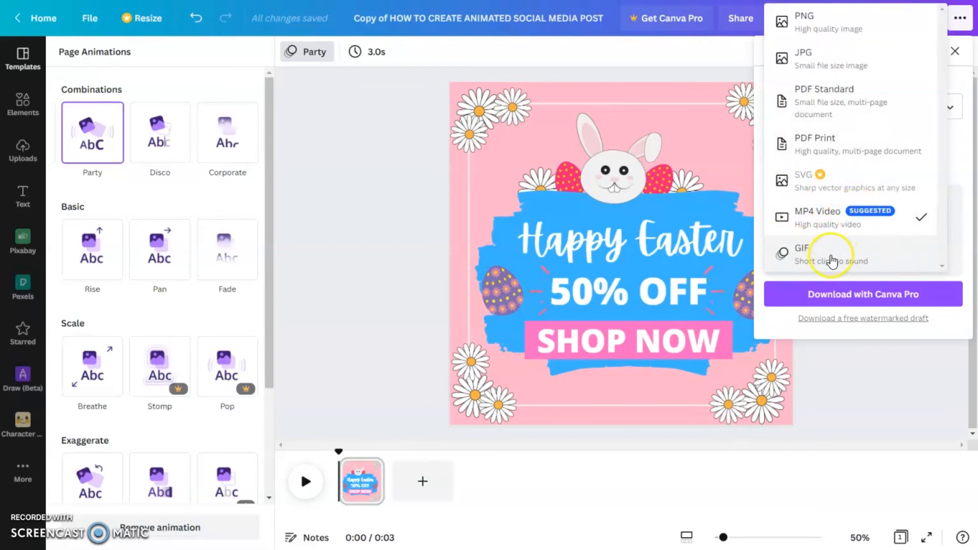
pyautogui.click(854, 410)
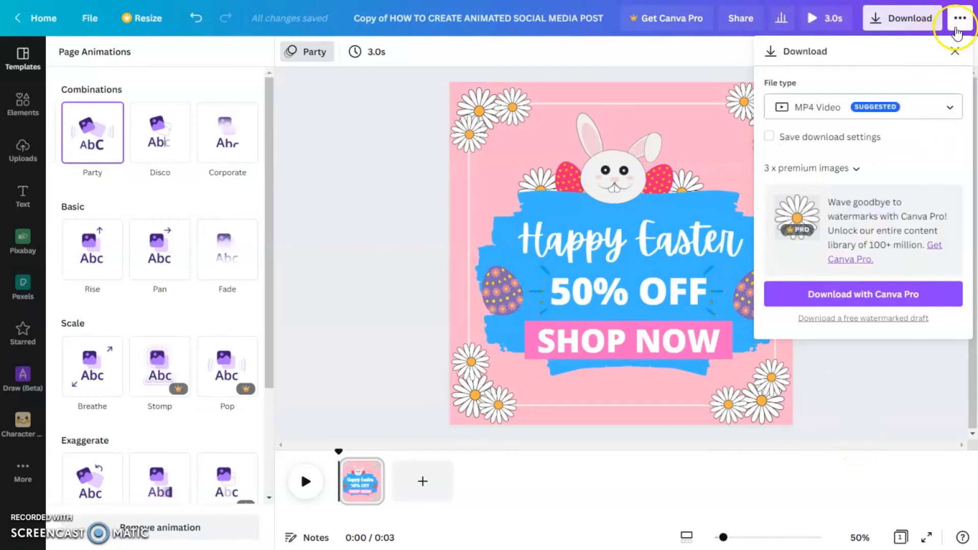
pyautogui.click(955, 51)
pyautogui.click(962, 20)
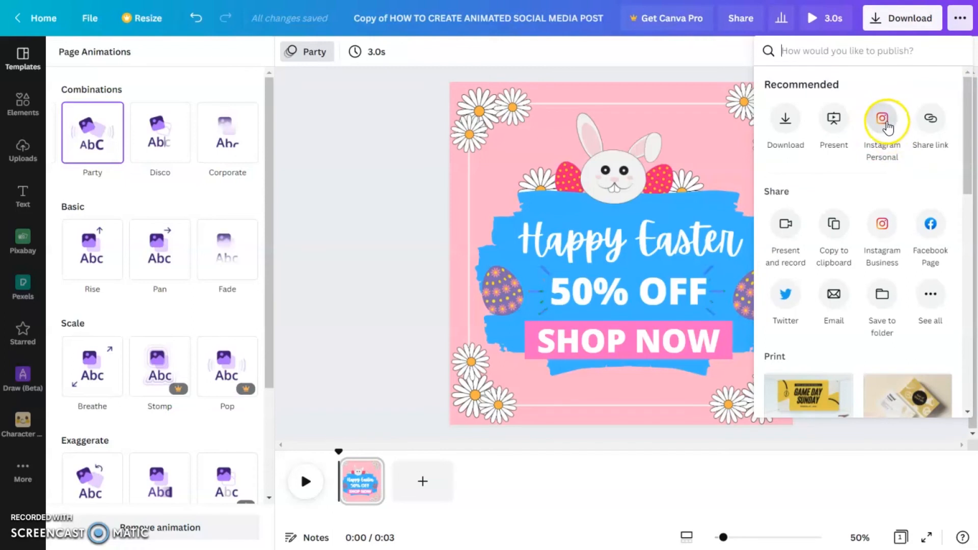
pyautogui.click(540, 453)
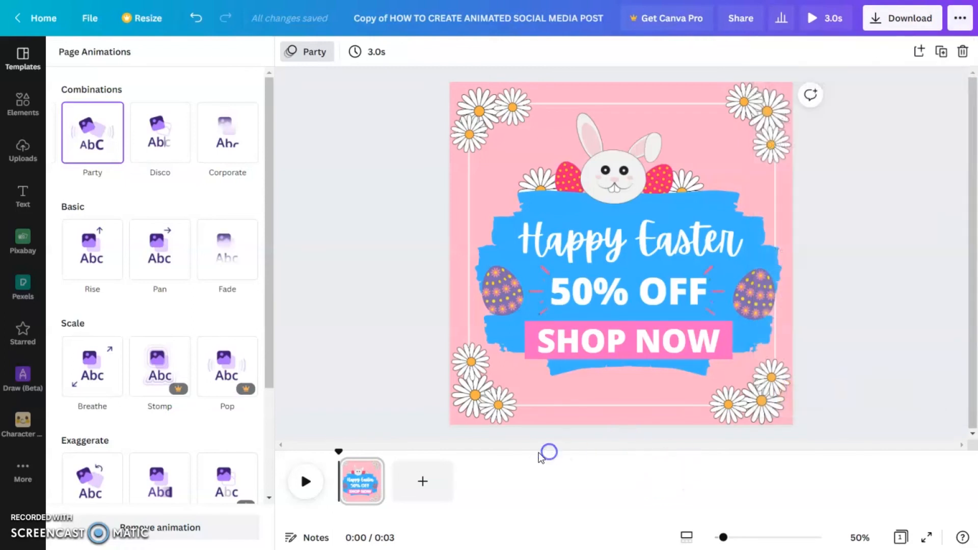
# Add a blank second page and place a heading on it reading "That is it as simple as"
pyautogui.click(427, 490)
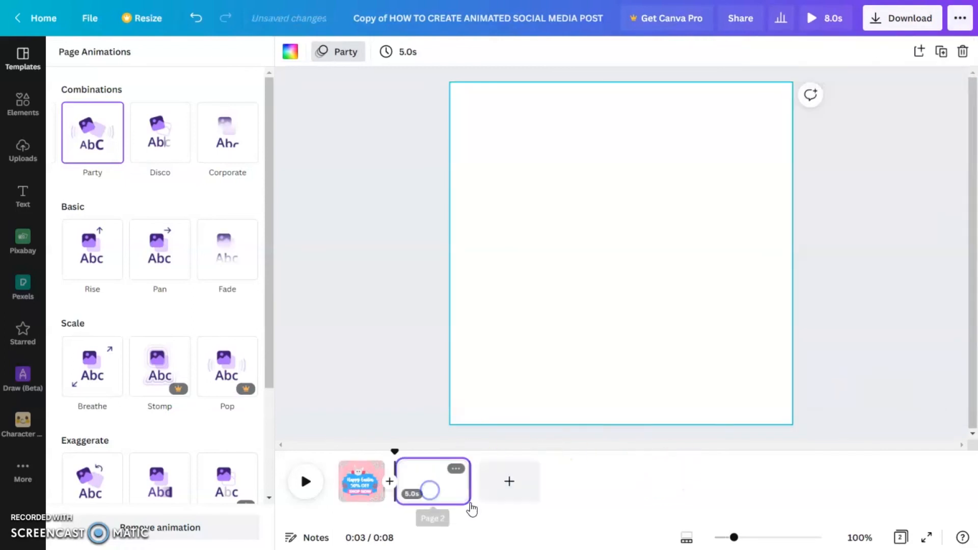
pyautogui.click(23, 196)
pyautogui.click(205, 131)
pyautogui.write('That is it as s')
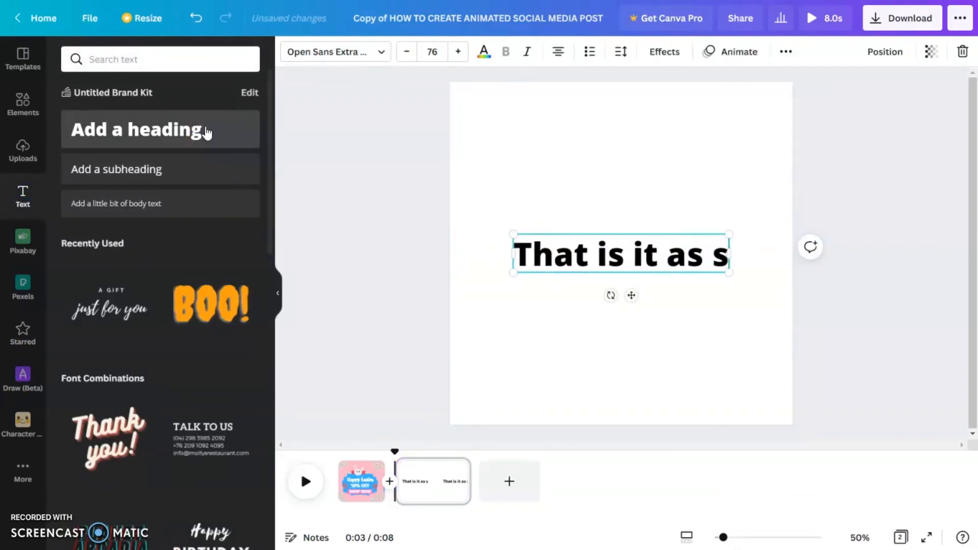
pyautogui.write('imple as')
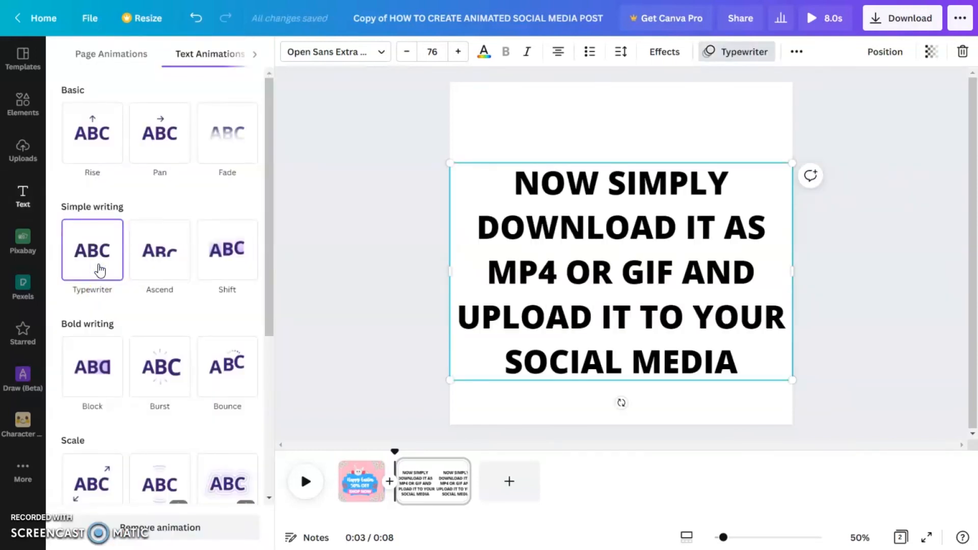
pyautogui.click(847, 260)
# Replace the second page's text with "OR YOU CAN DIRECTLY UPLOAD IT TO INSTAGRAM LIKE I SHOWED YOU" and bring up the publishing options
pyautogui.click(651, 309)
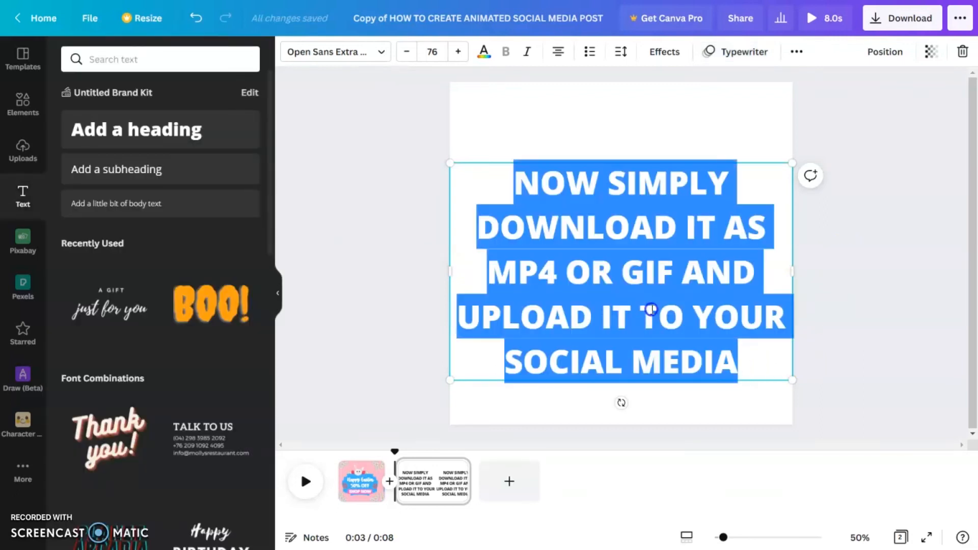
pyautogui.write('OR YOU C')
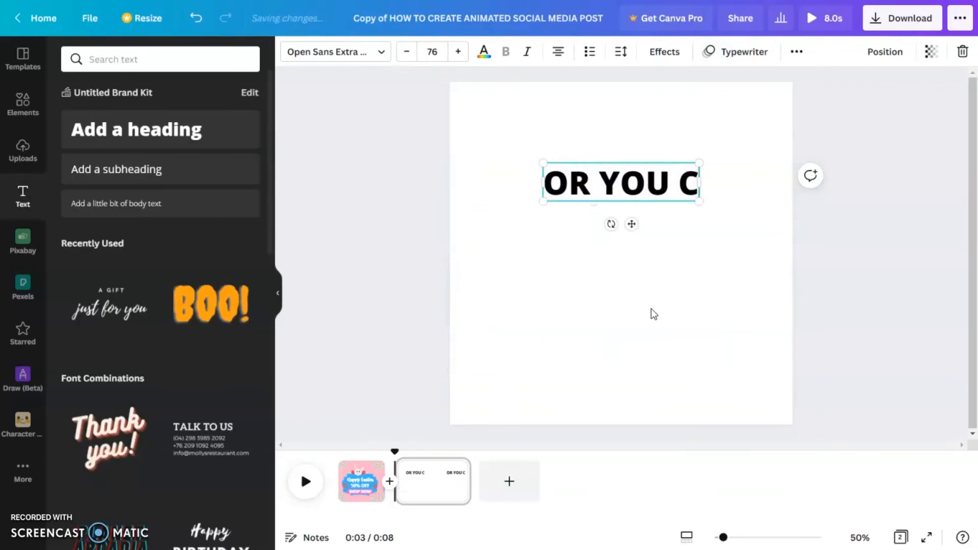
pyautogui.write('AN DIRECTLY')
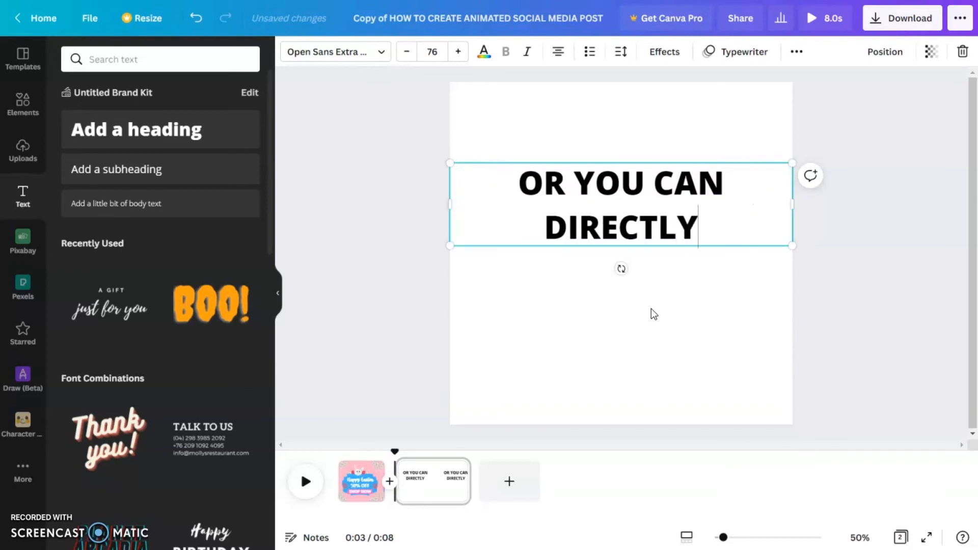
pyautogui.write(' UPLOAD')
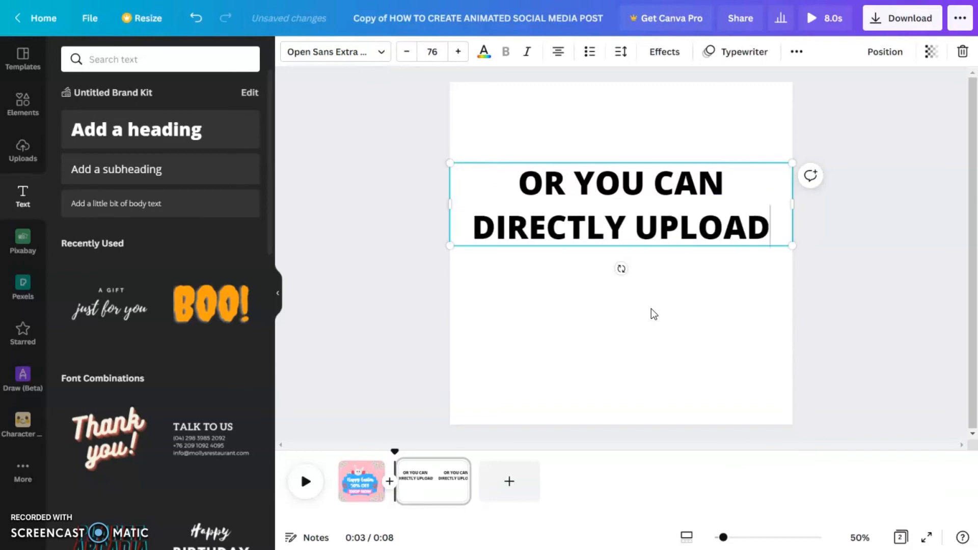
pyautogui.write(' IT TO INSTA')
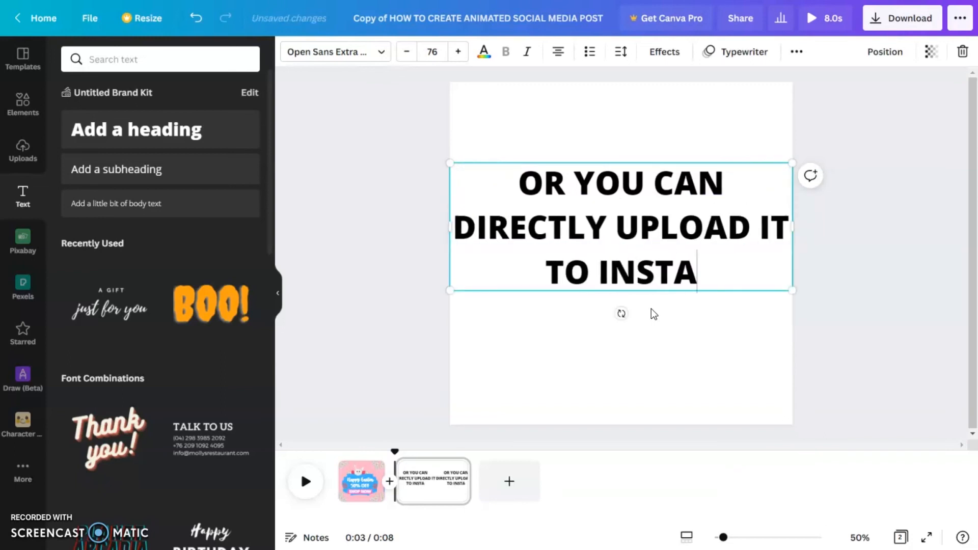
pyautogui.write('GRAM LIKE ')
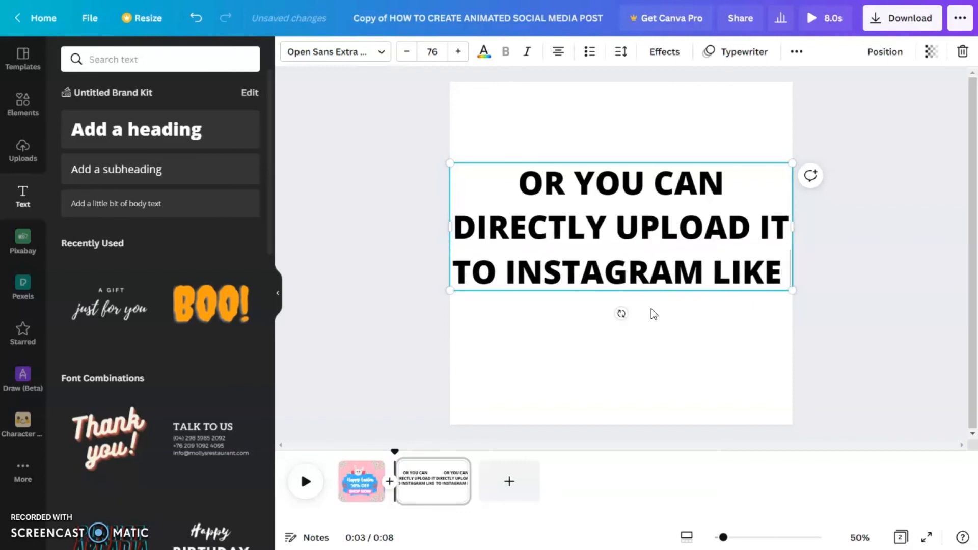
pyautogui.write('I SHOWED YOU')
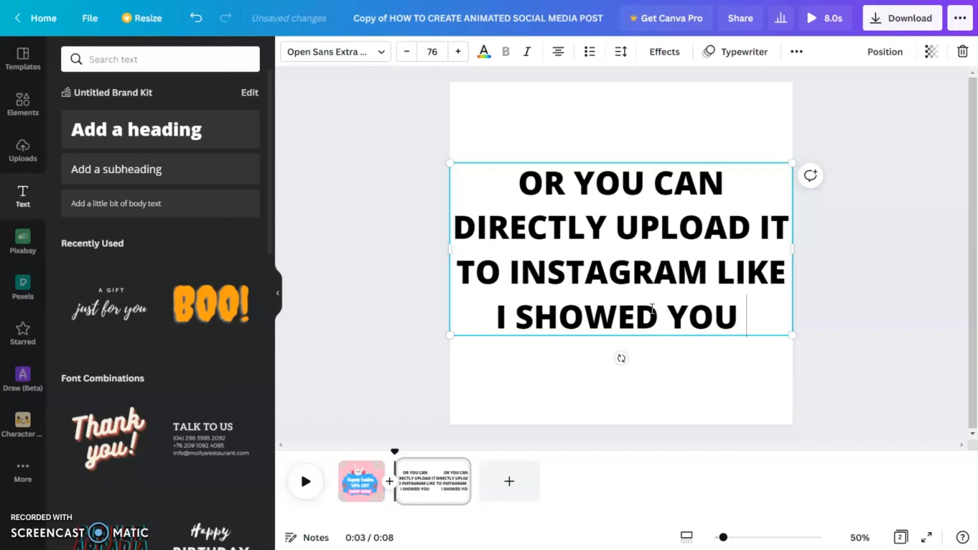
pyautogui.press('BackSpace')
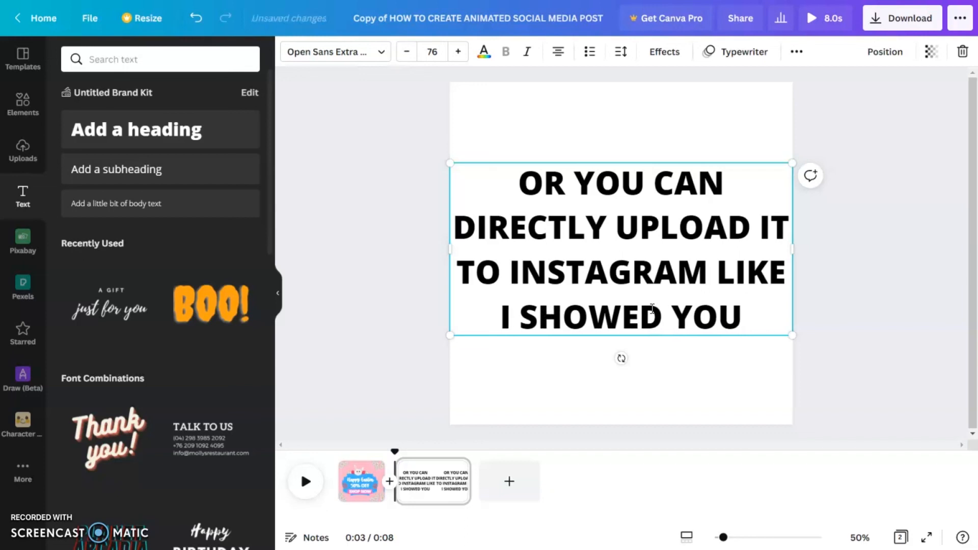
pyautogui.click(958, 20)
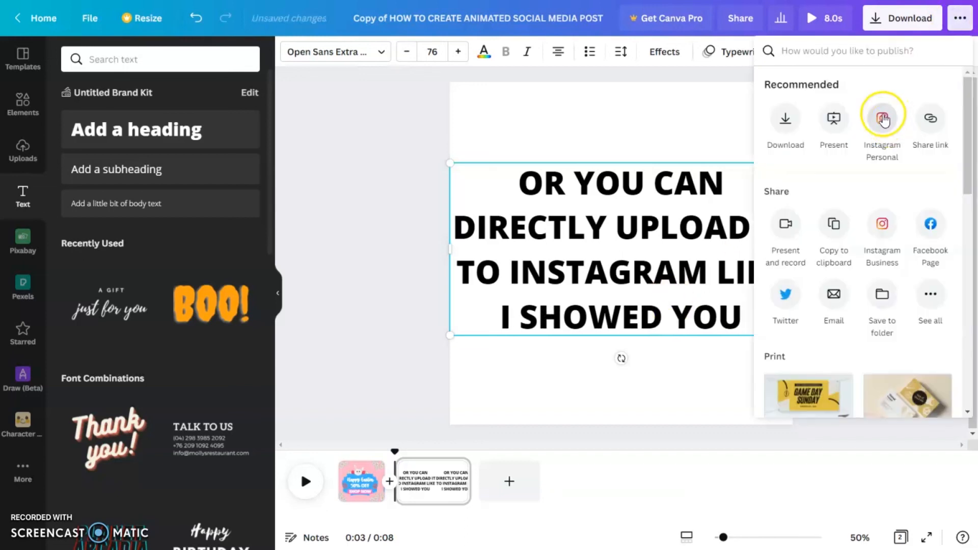